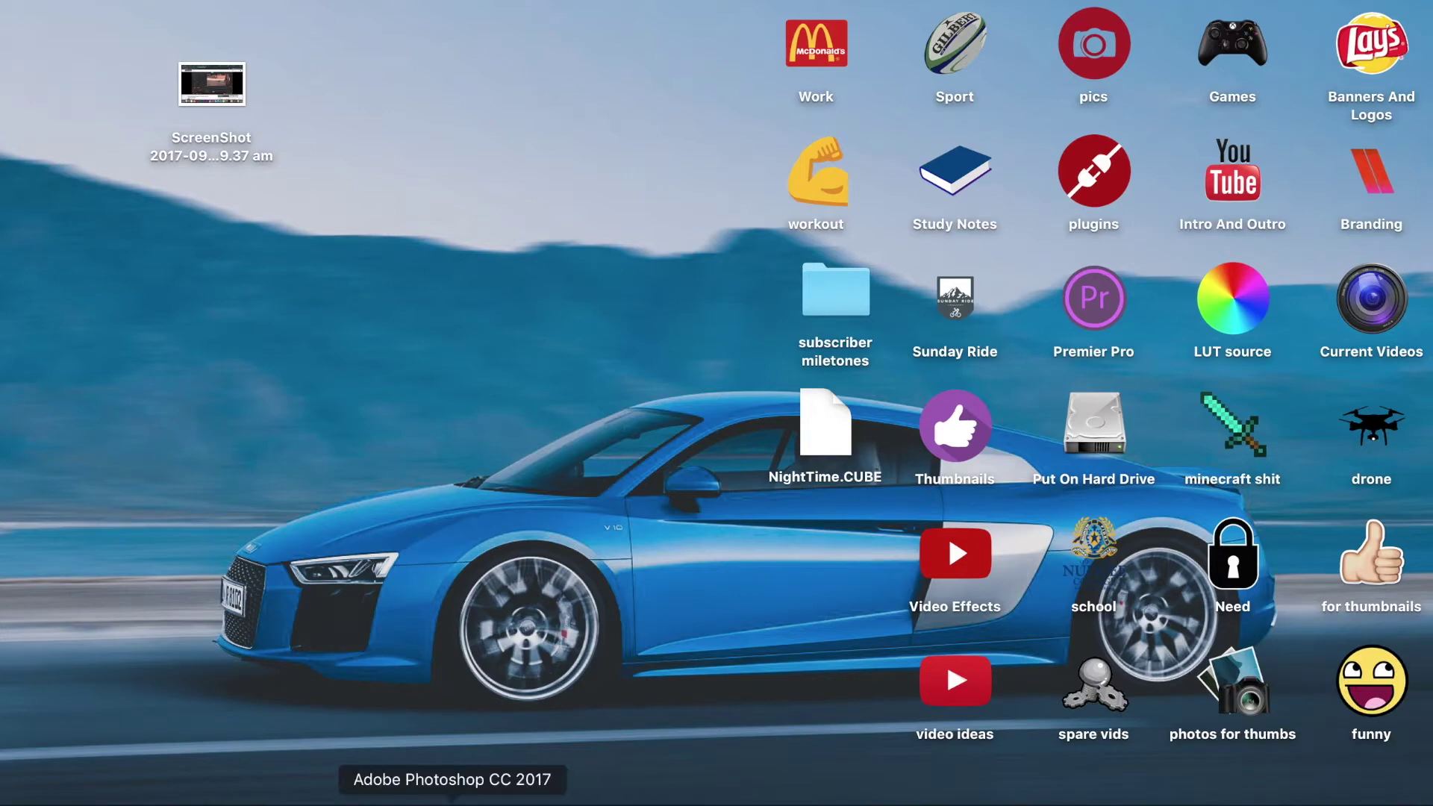
- Drag the sunset photo IMG_1885.JPG from the Finder pics folder into Photoshop
left_click(452, 800)
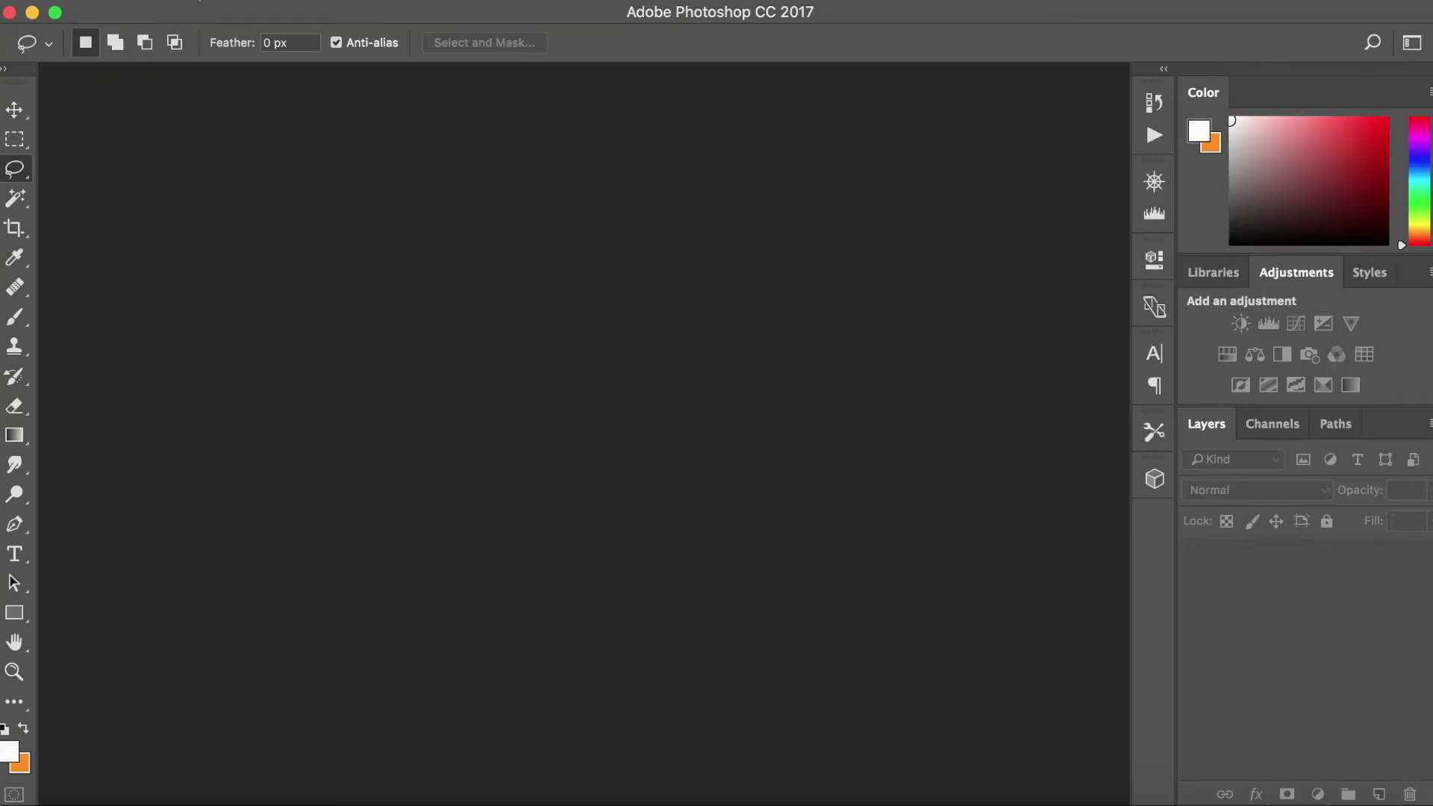
left_click(199, 6)
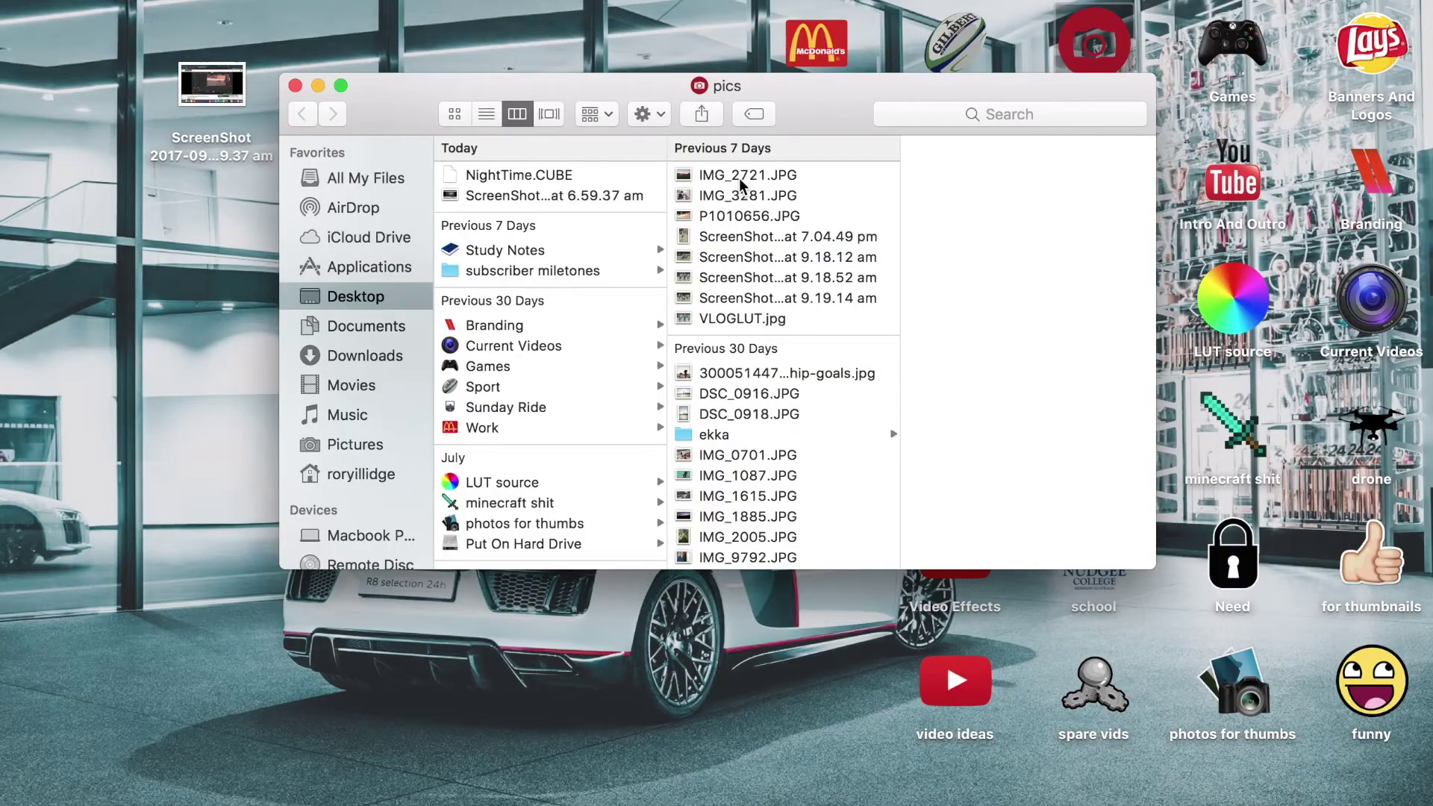
left_click(739, 178)
key("Down")
key("Down")
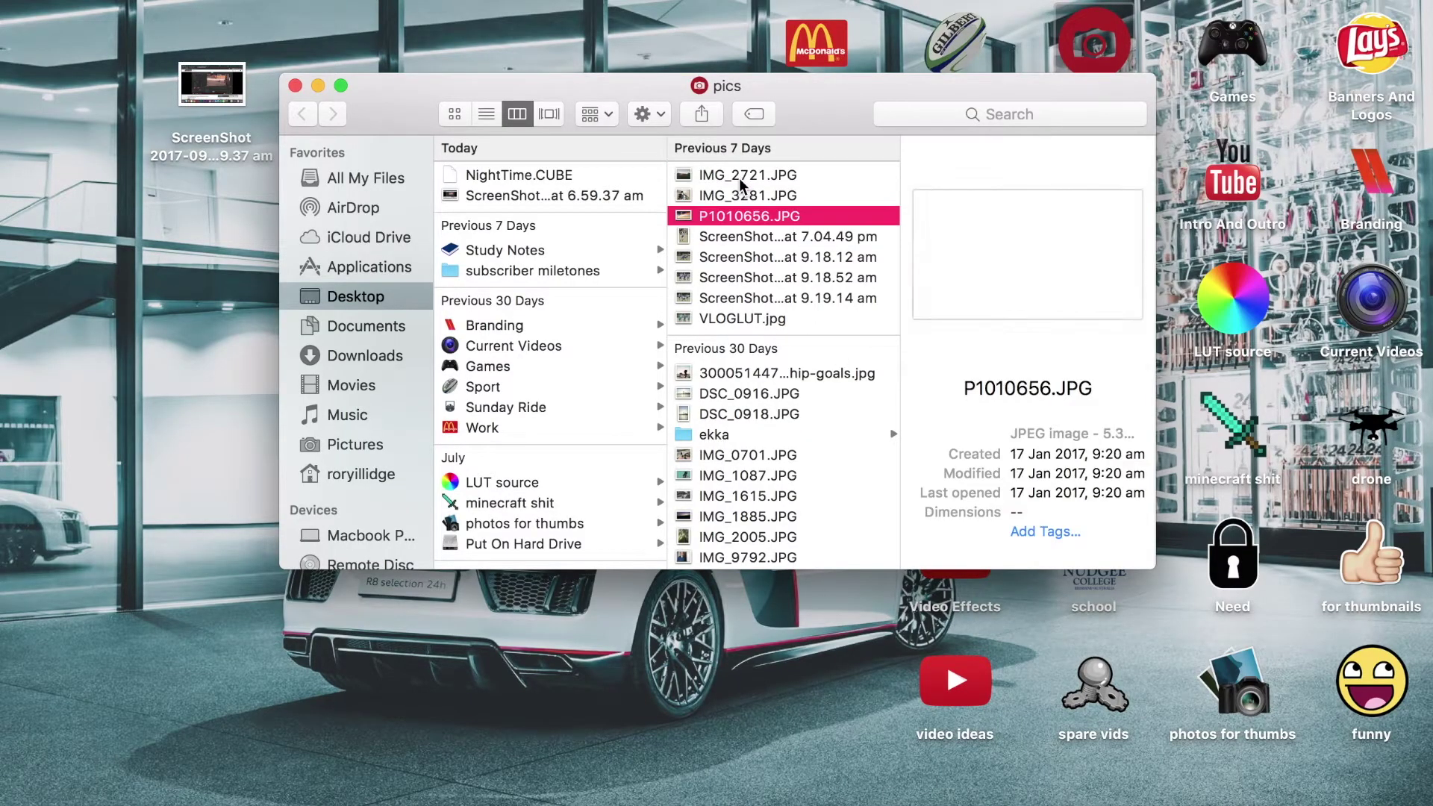
key("Down")
key("Down")
key("Down")
key("Down")
key("Down")
key("Down")
key("Down")
key("Down")
key("Down")
key("Down")
key("Down")
key("Down")
key("Down")
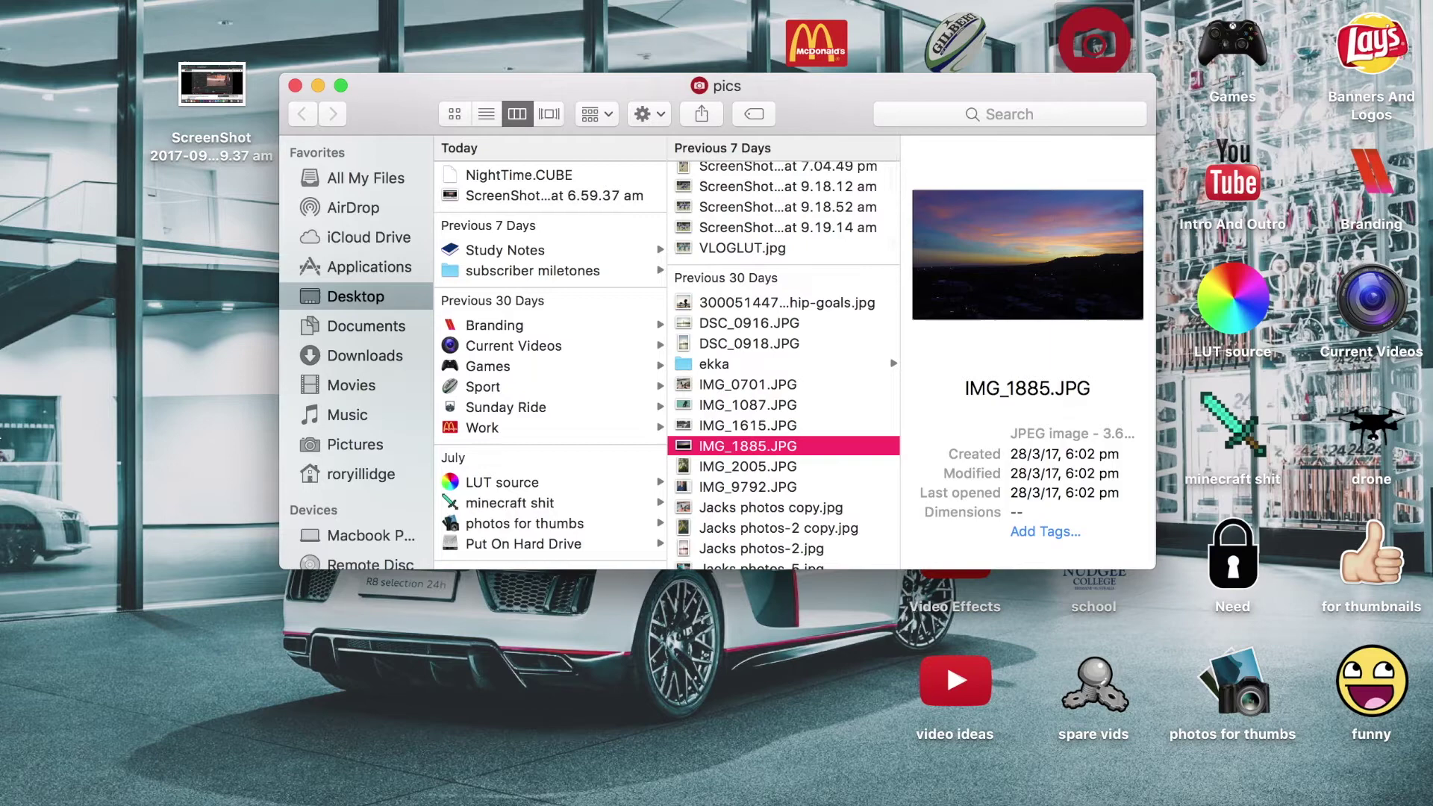
left_click_drag(747, 445, 419, 566)
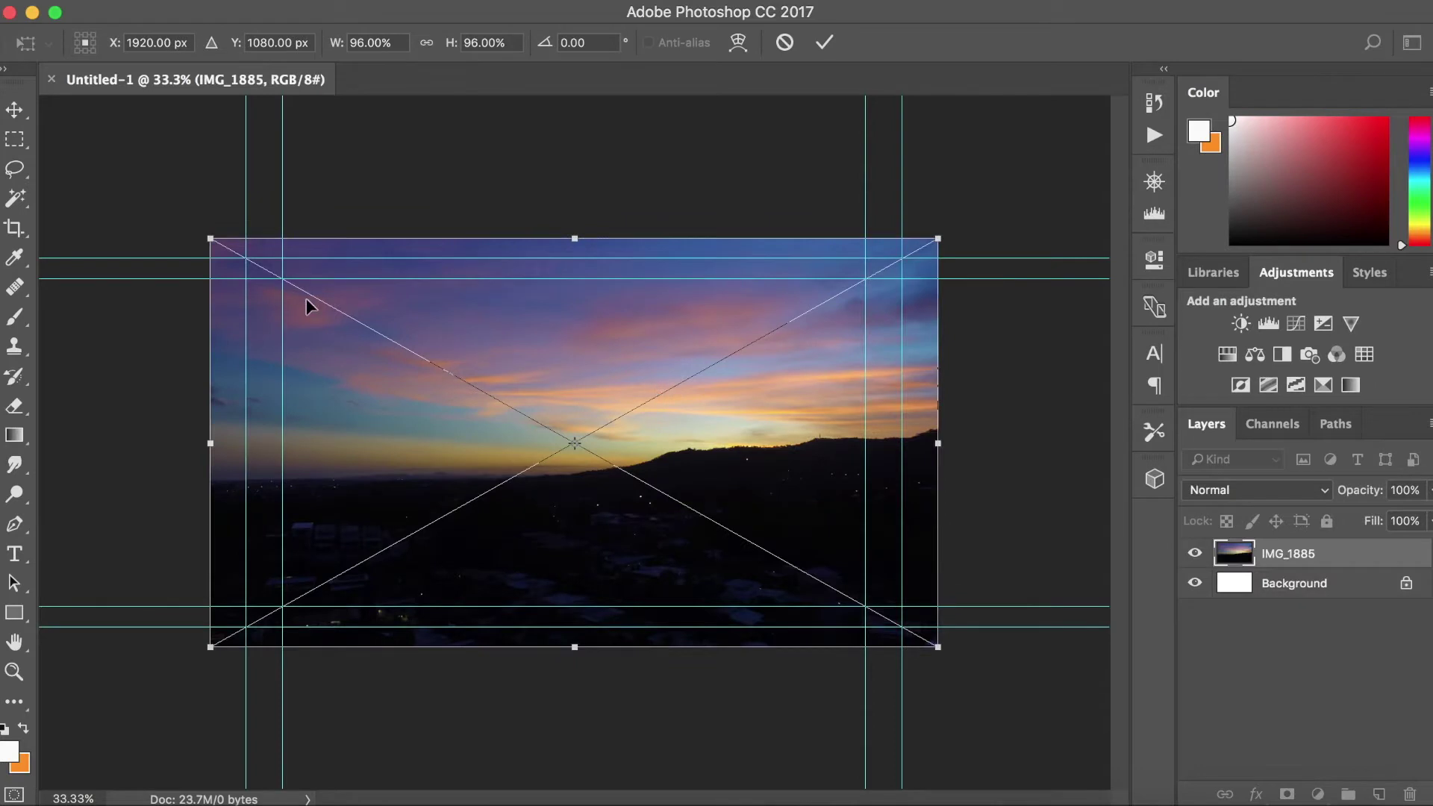
- Commit the placed IMG_1885 photo and add Curves, Vibrance and Hue/Saturation adjustments above it
key("Return")
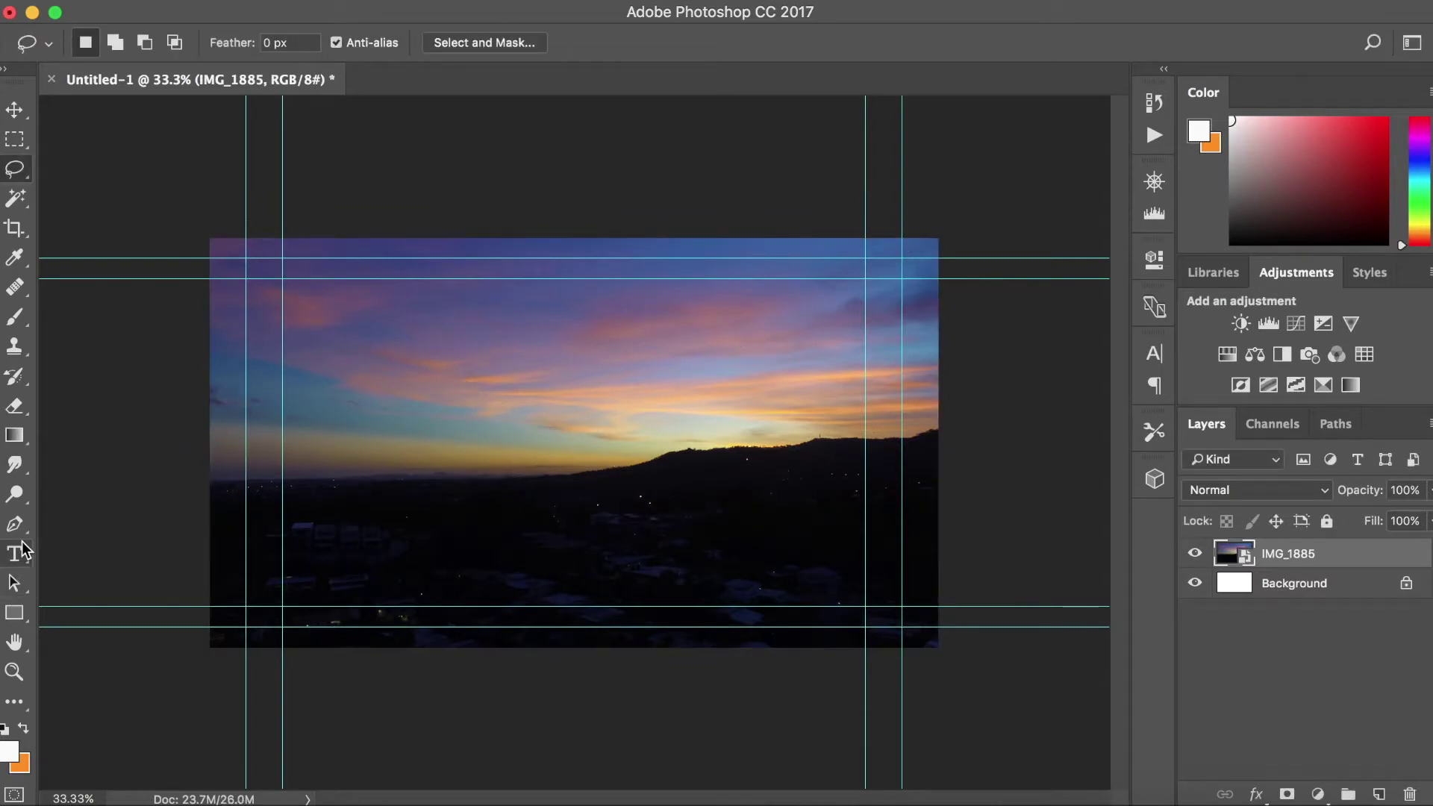
left_click(15, 553)
left_click(14, 170)
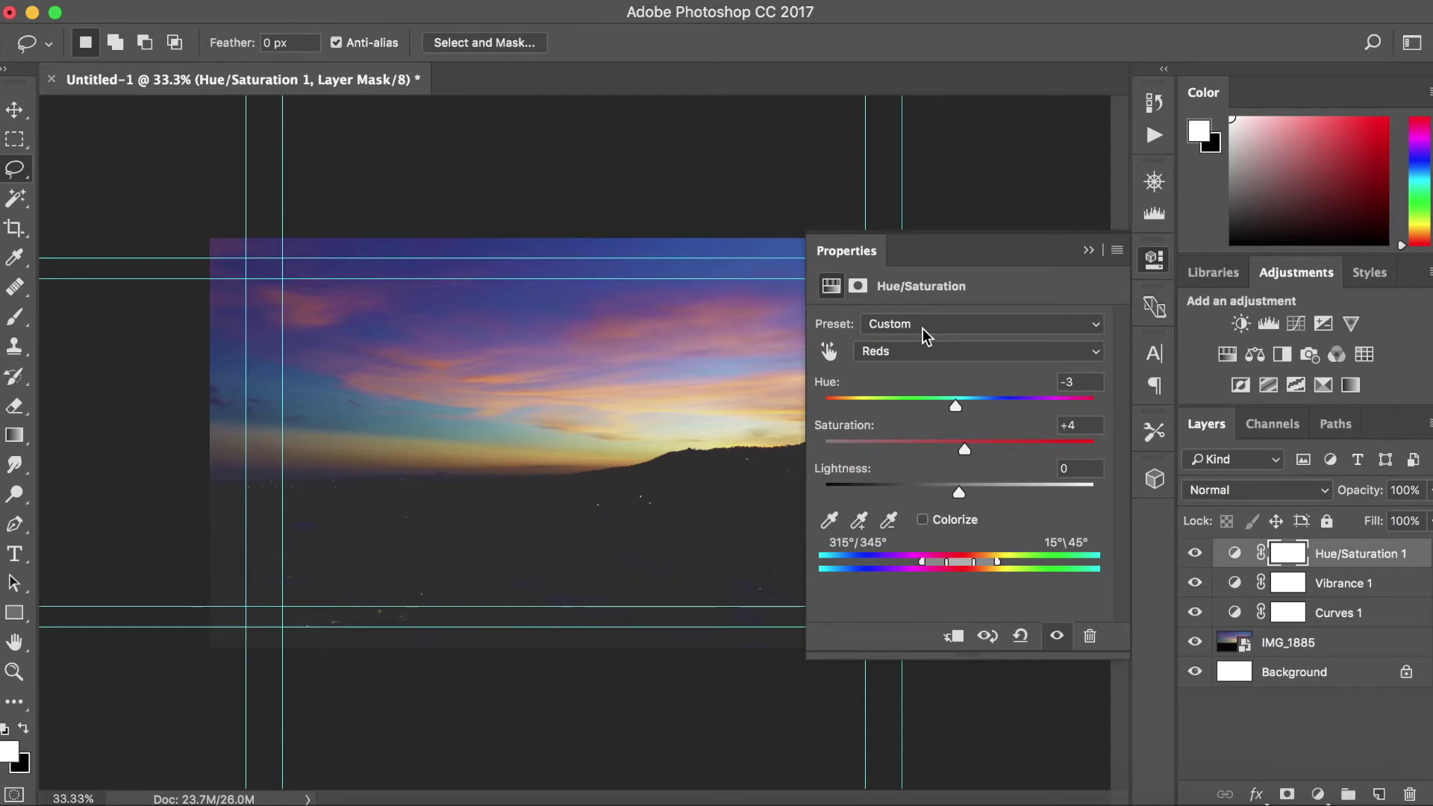
- Tune Hue/Saturation per colour range: Yellows, then Cyans, Blues and Magentas
left_click(933, 350)
left_click(955, 373)
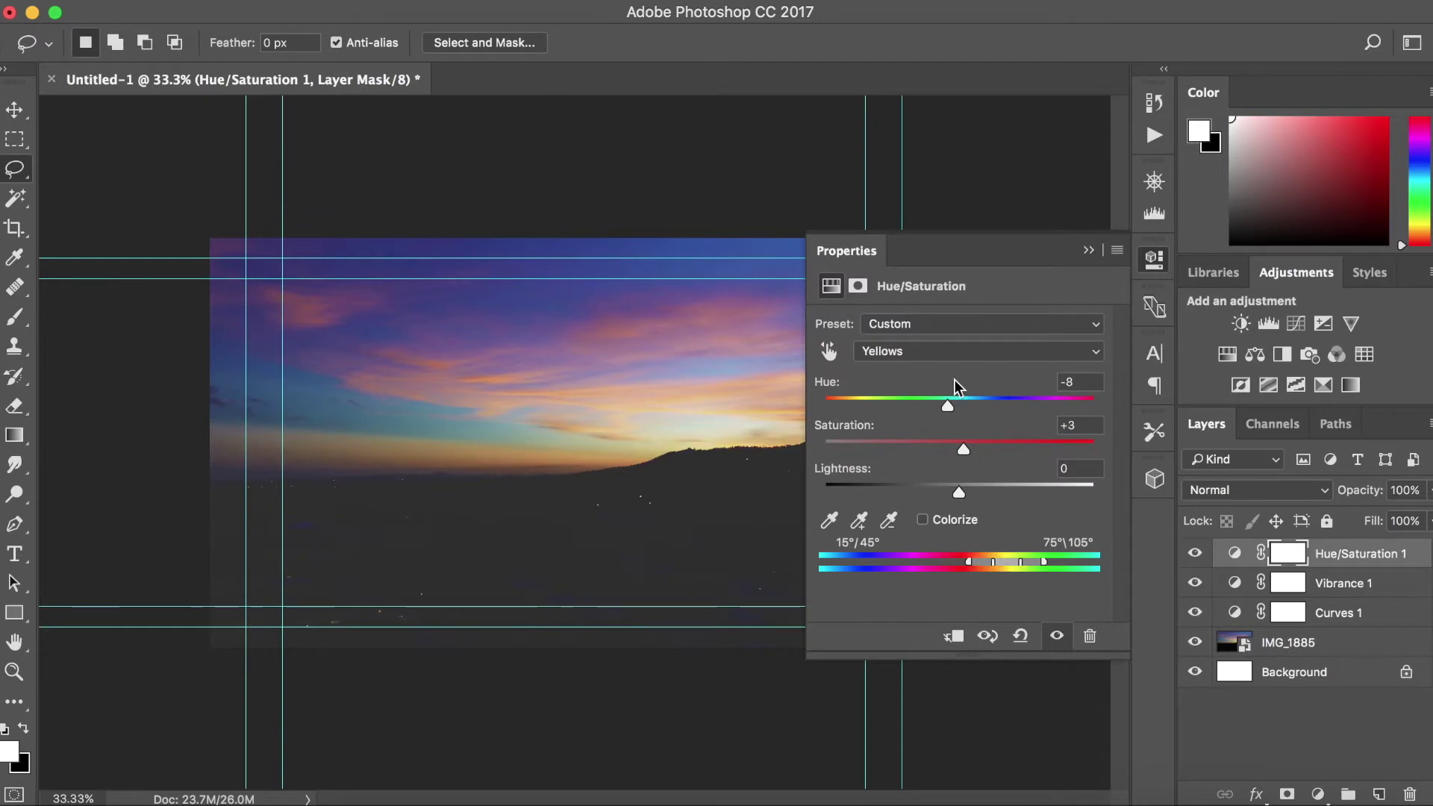
key("alt+6")
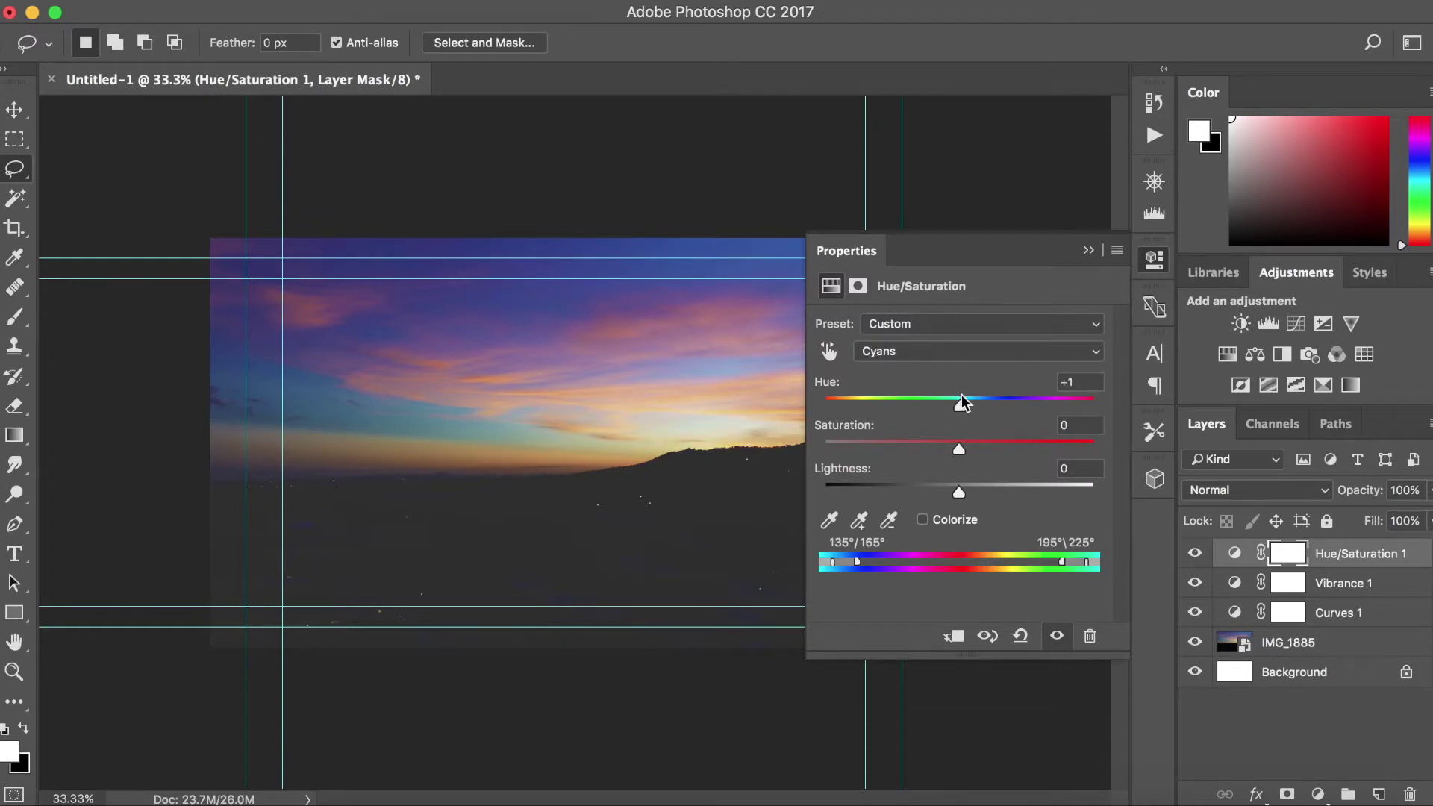
key("alt+7")
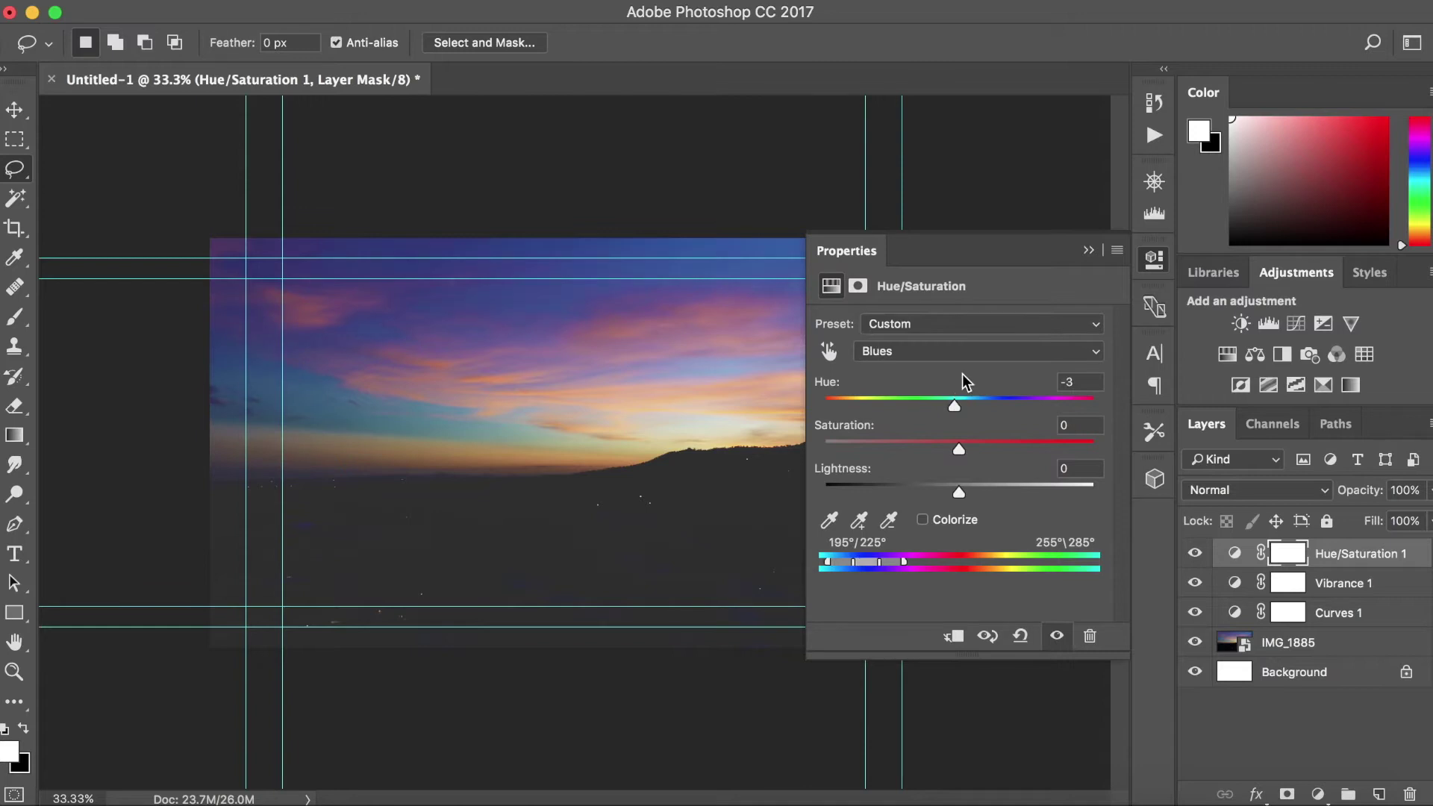
key("alt+8")
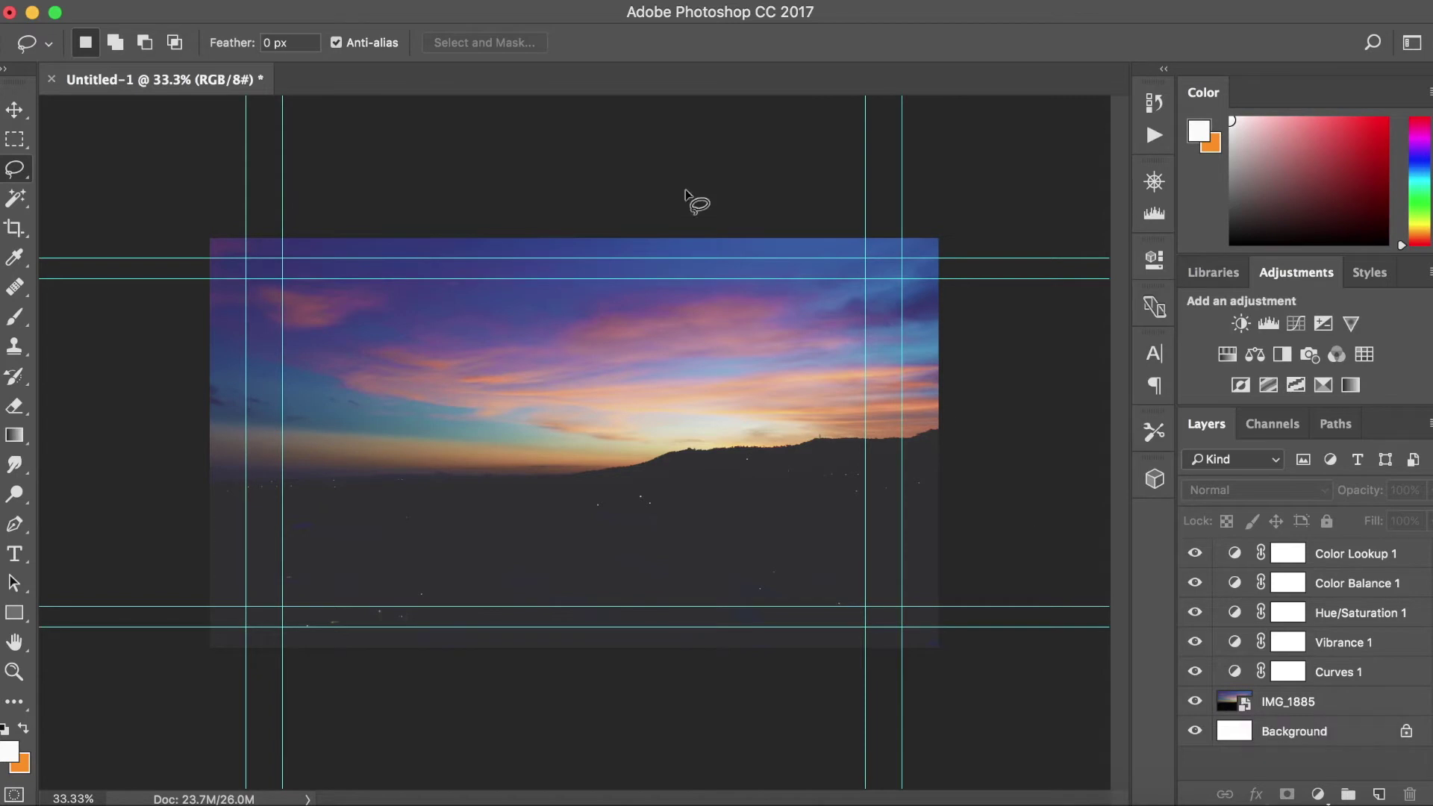
- Start the File > Export > Color Lookup Tables export with CUBE format and 32 grid points
left_click(198, 0)
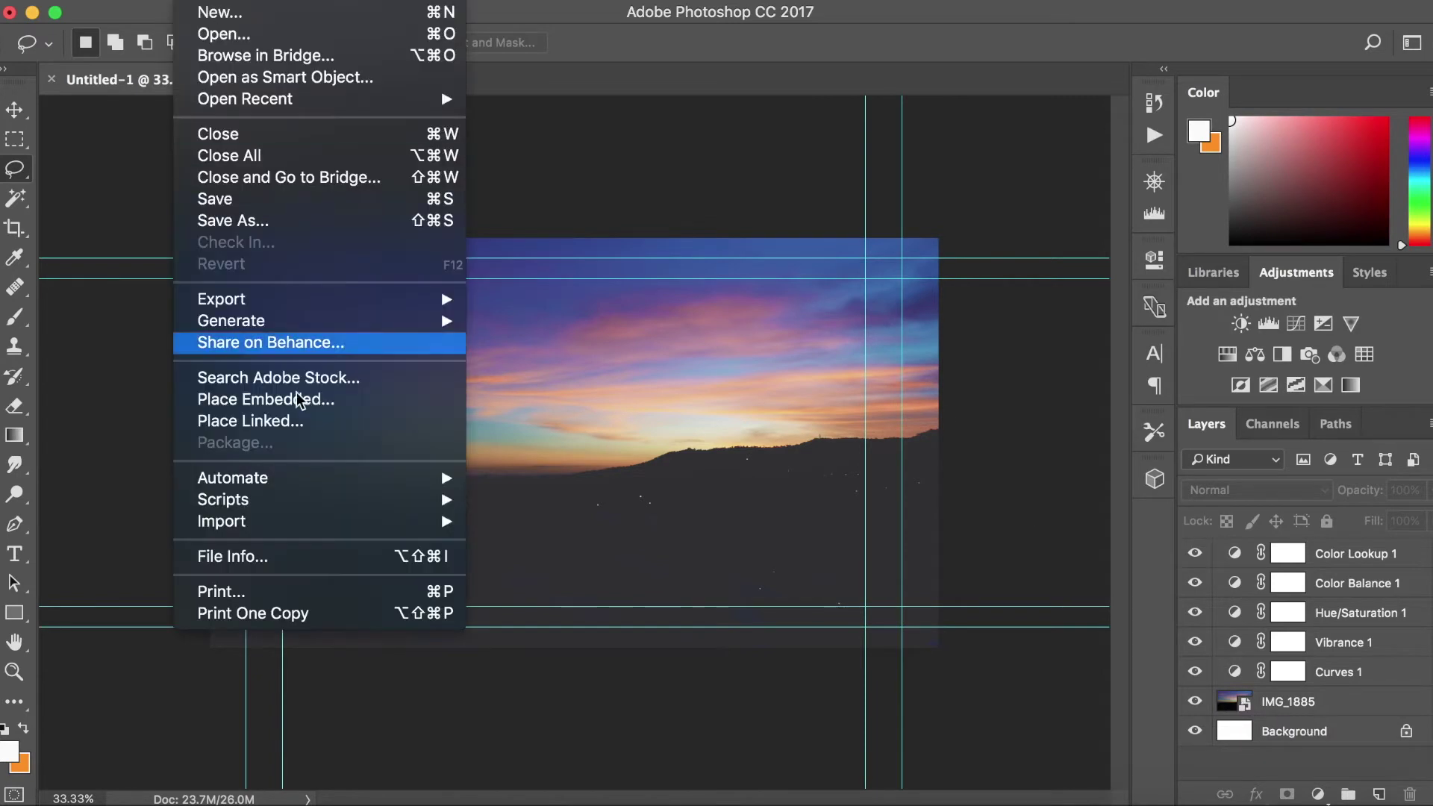
mouse_move(298, 311)
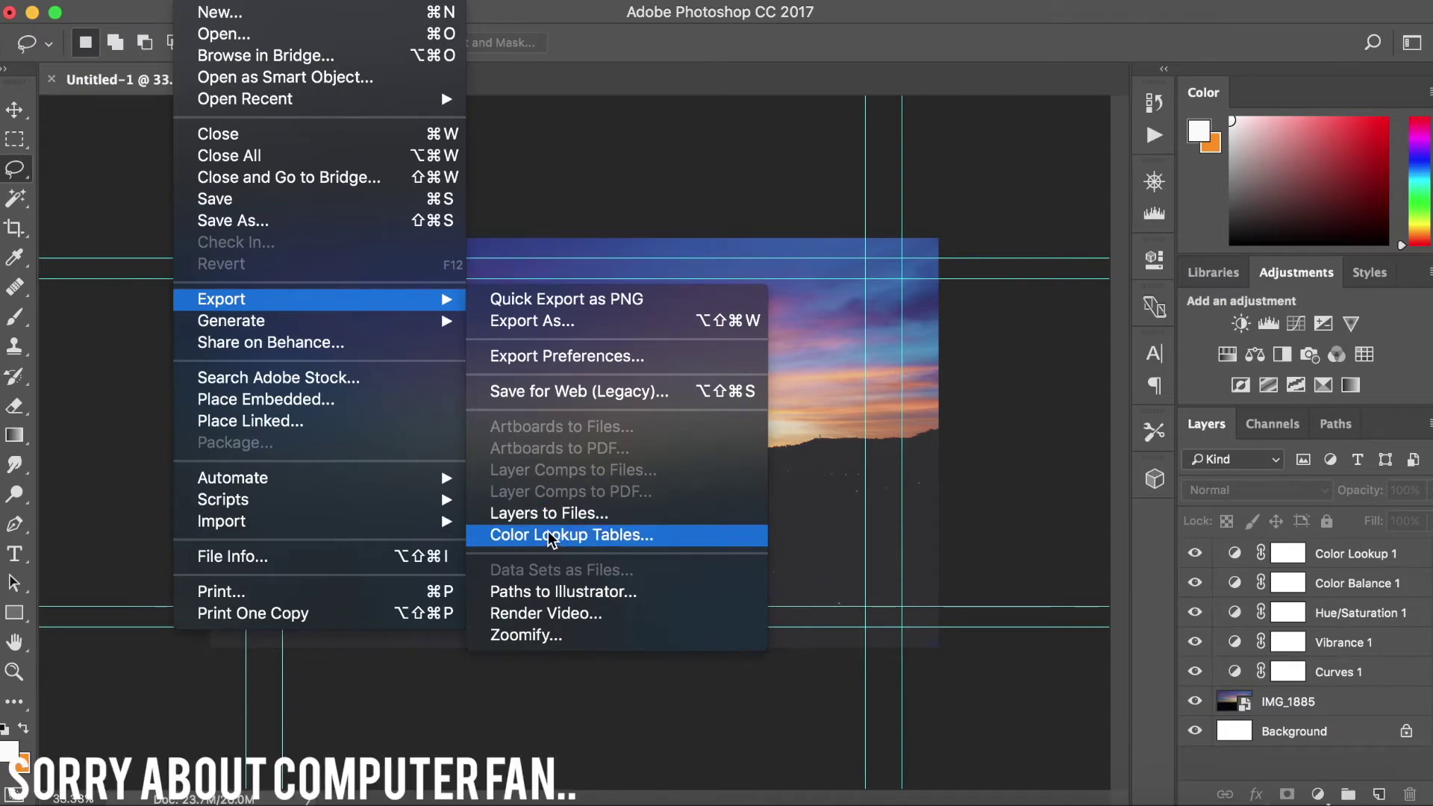
left_click(581, 536)
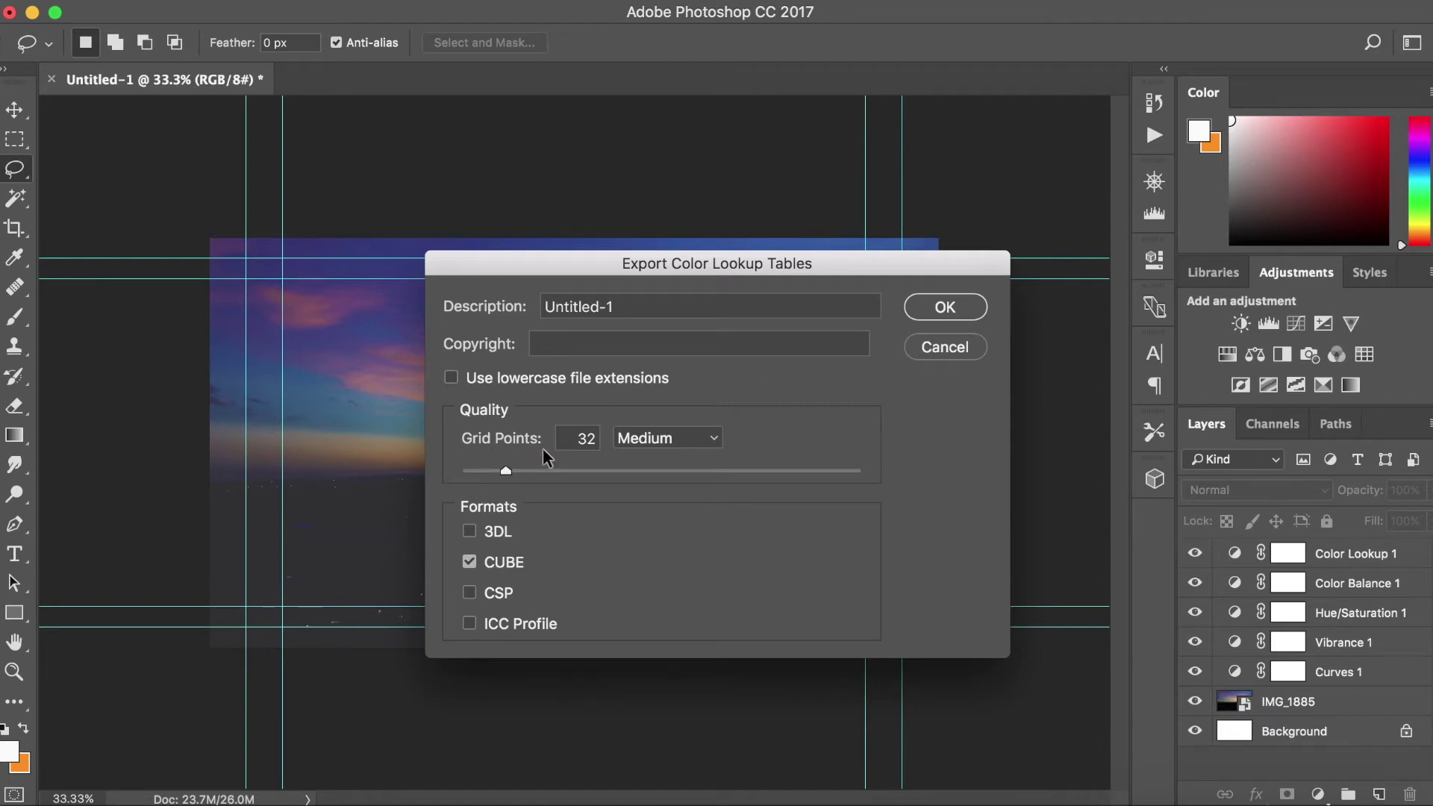
left_click(679, 438)
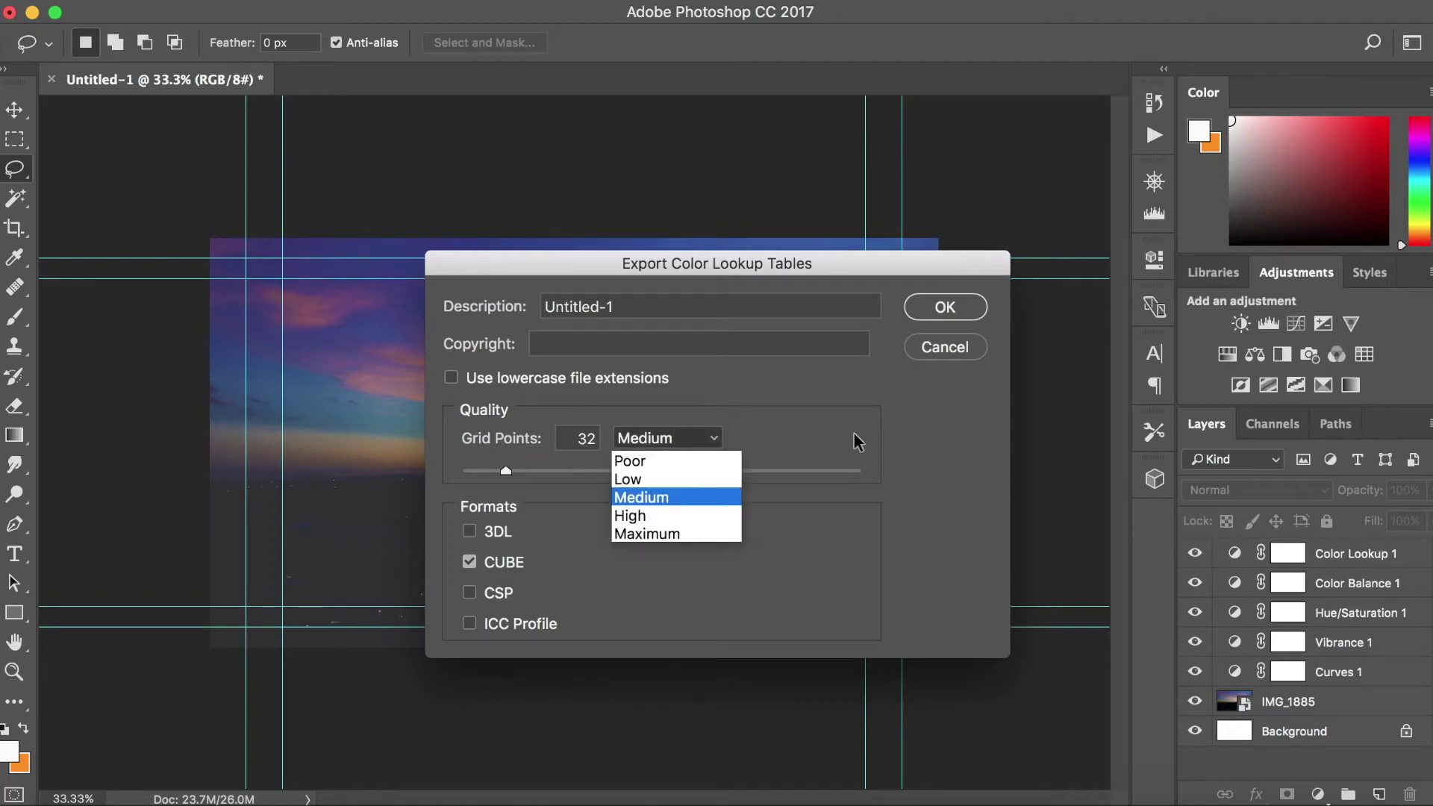
- Export the lookup table at Maximum quality and save it as 'Tutorial'
key("Down")
key("Down")
key("Return")
key("Return")
key("BackSpace")
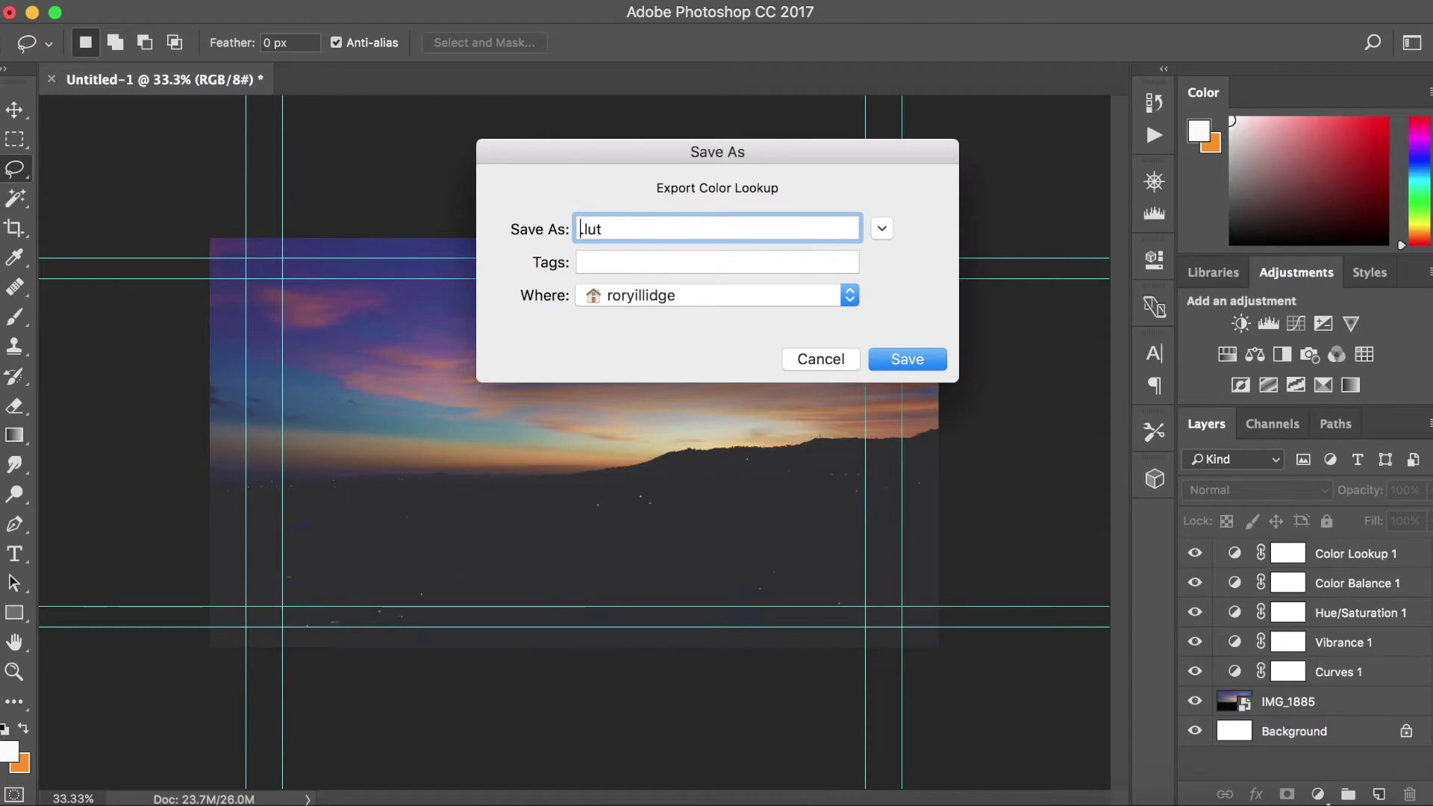
type("Tutorial")
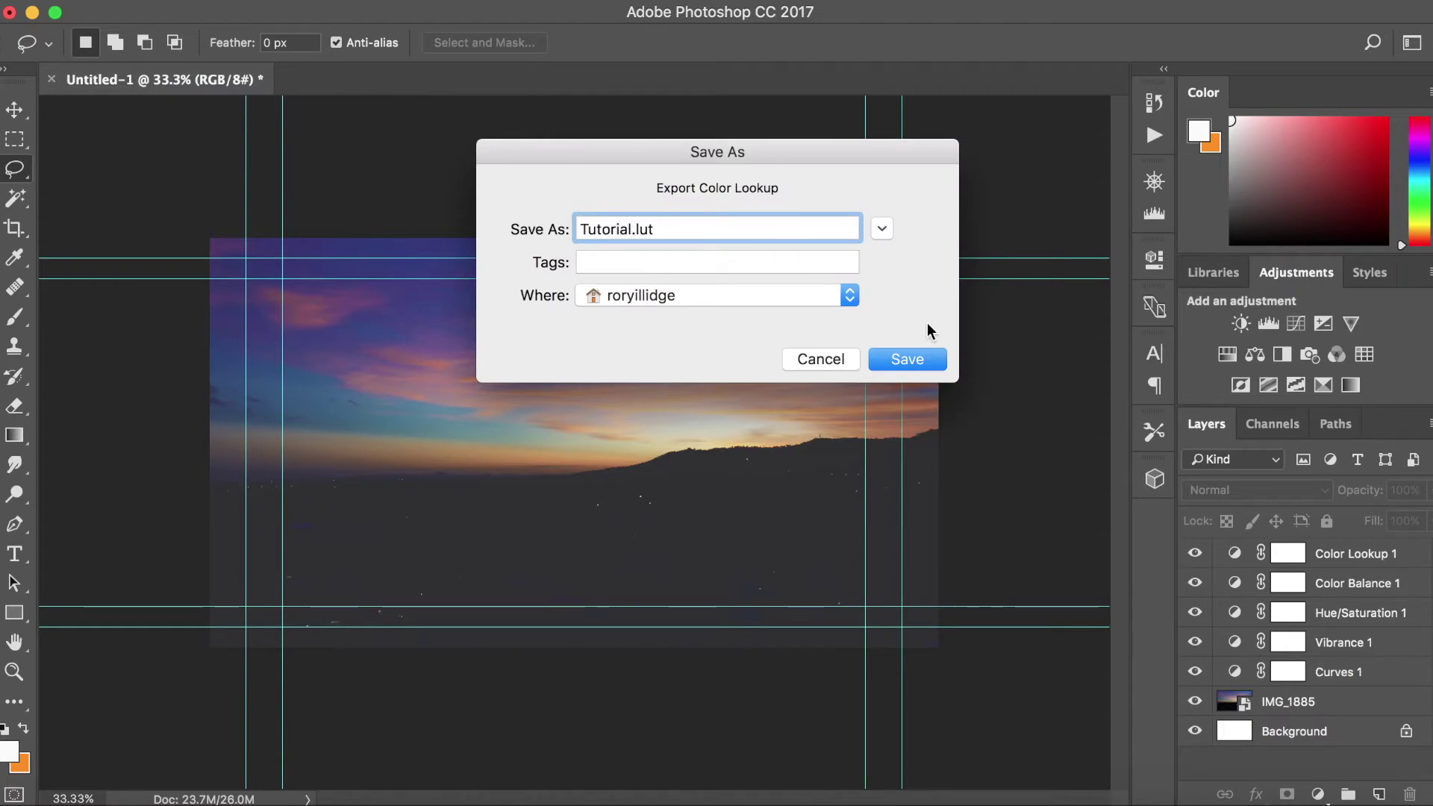
left_click(923, 361)
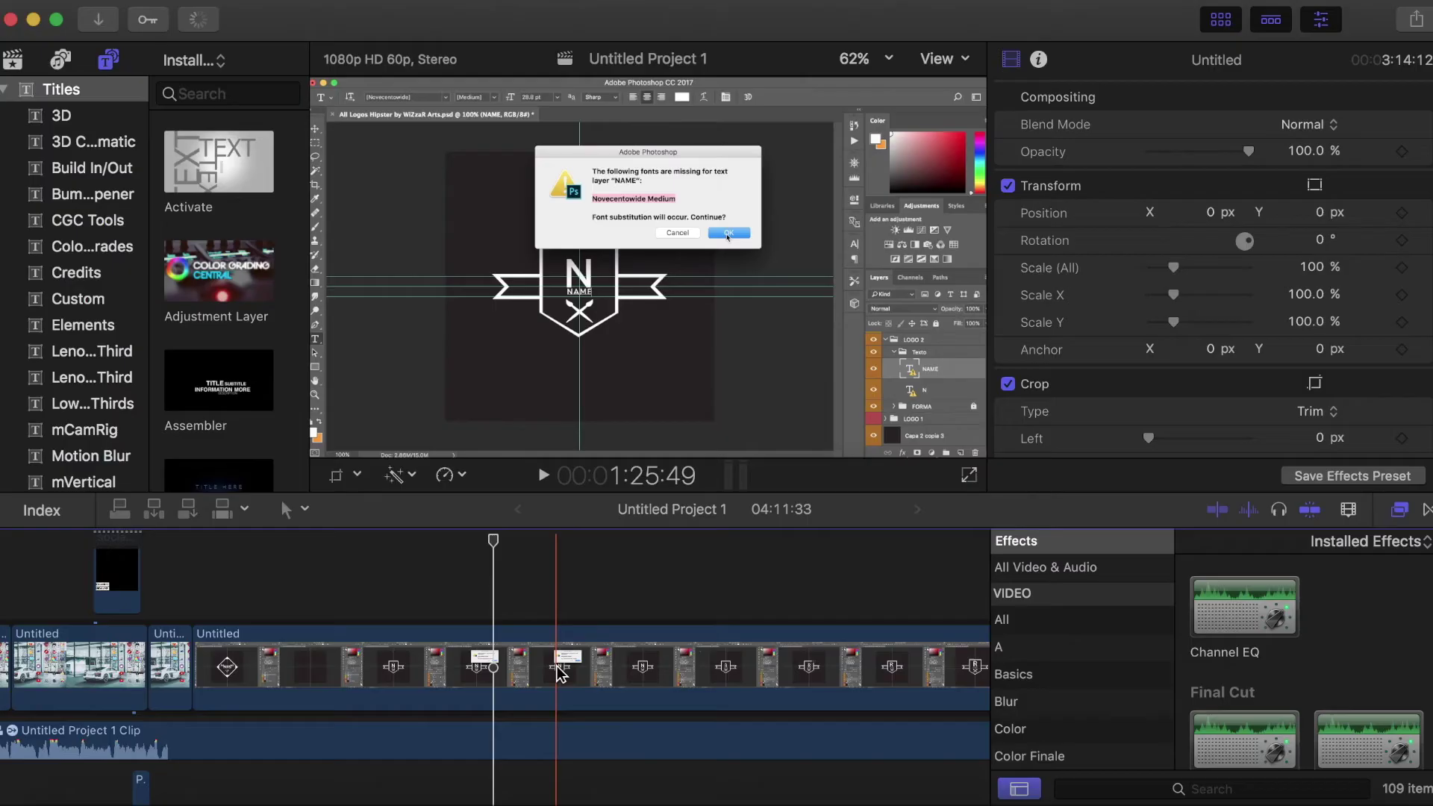
- Find ColorFinalePro in the Color Finale effects and apply it to the long Untitled clip
scroll(1079, 683, "down", 1)
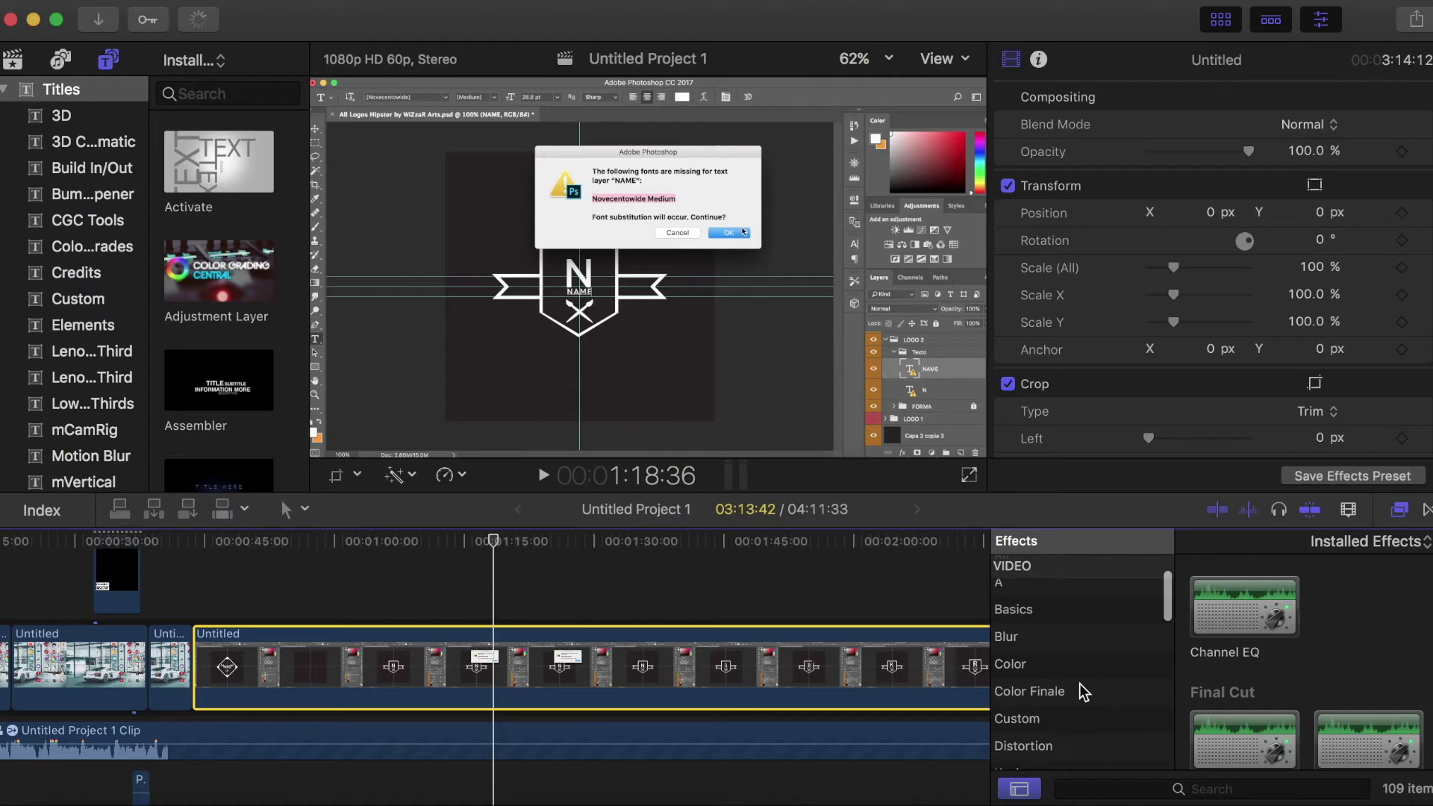
left_click(1079, 693)
scroll(1130, 739, "down", 5)
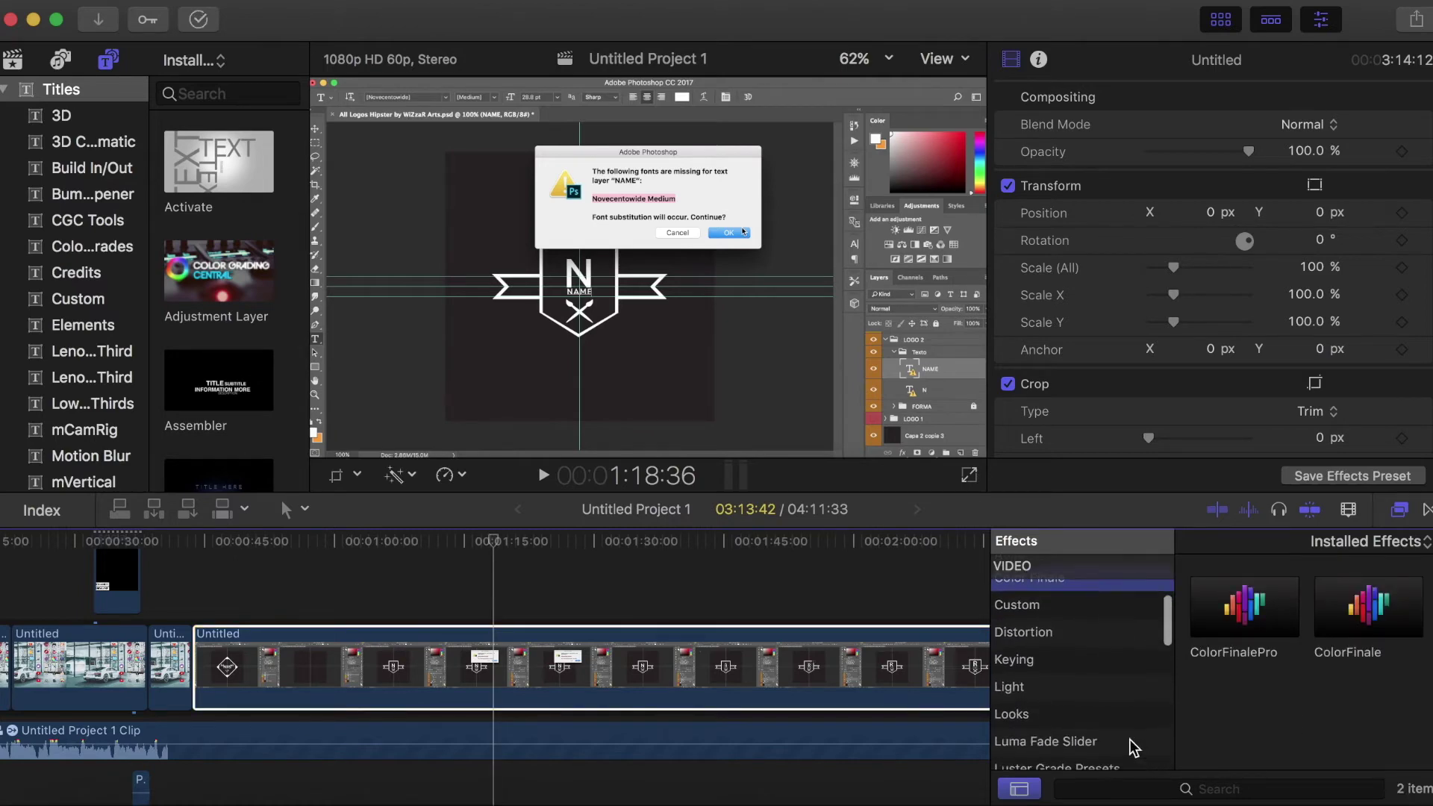
left_click(1093, 735)
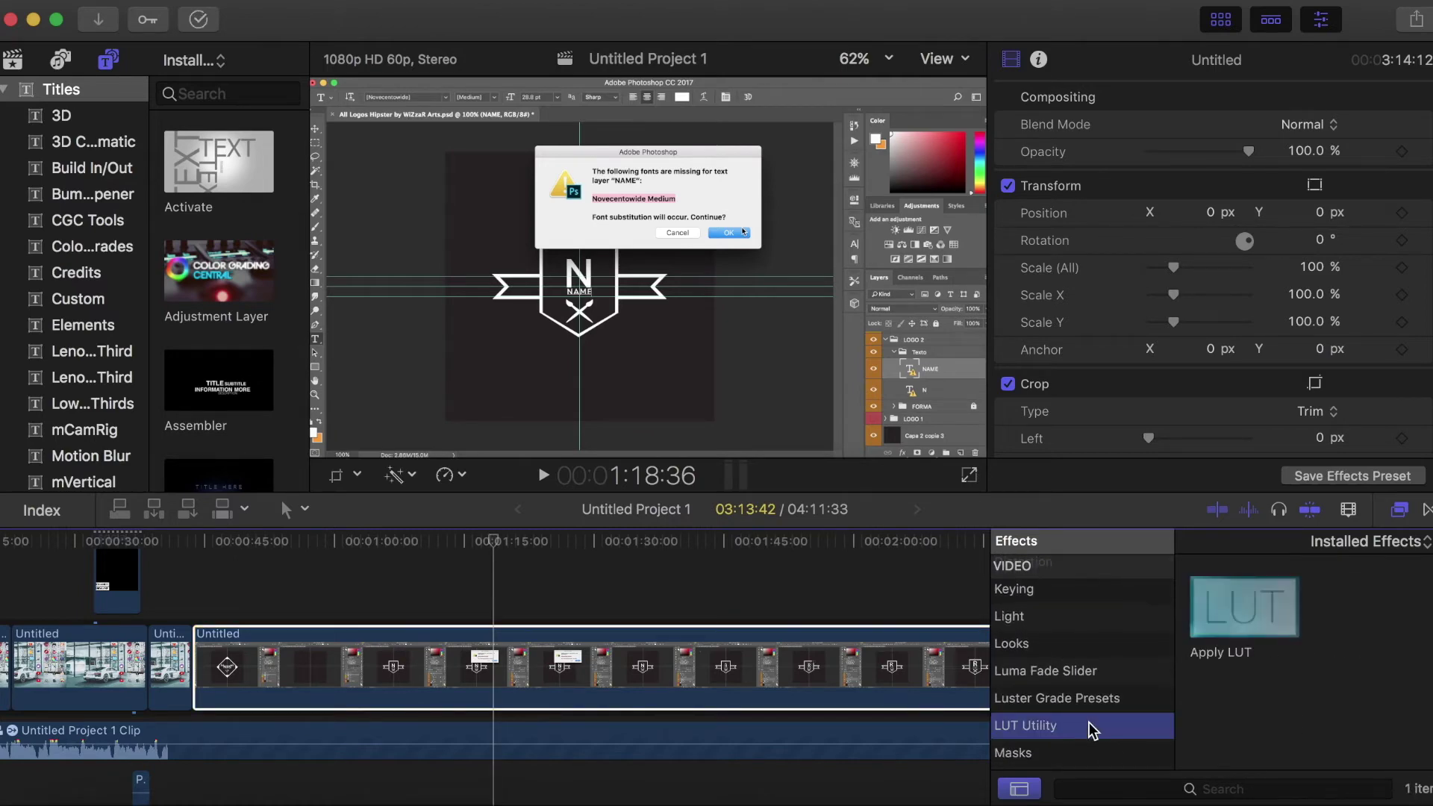
scroll(1093, 729, "down", 3)
left_click(1078, 671)
scroll(1082, 675, "up", 10)
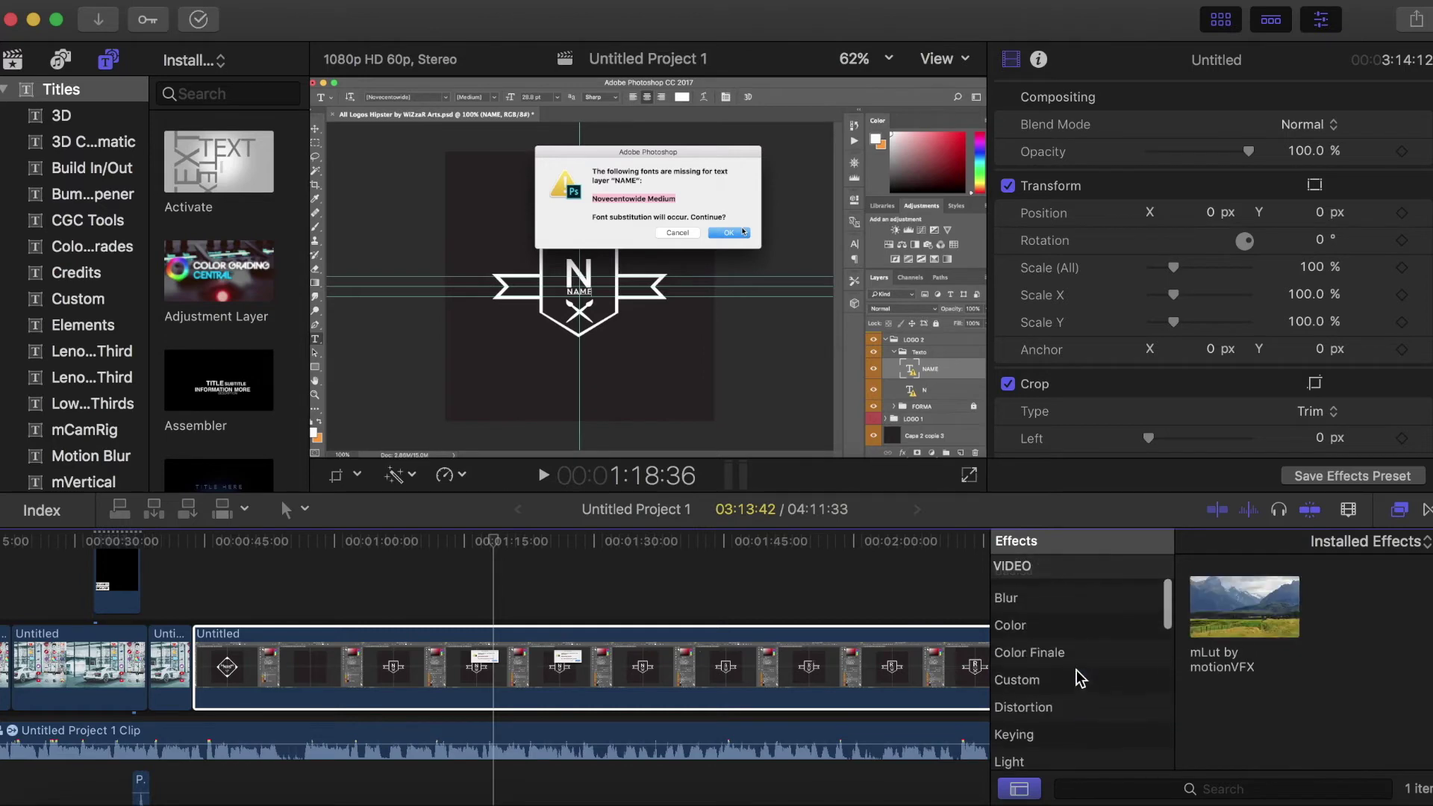
left_click(1091, 680)
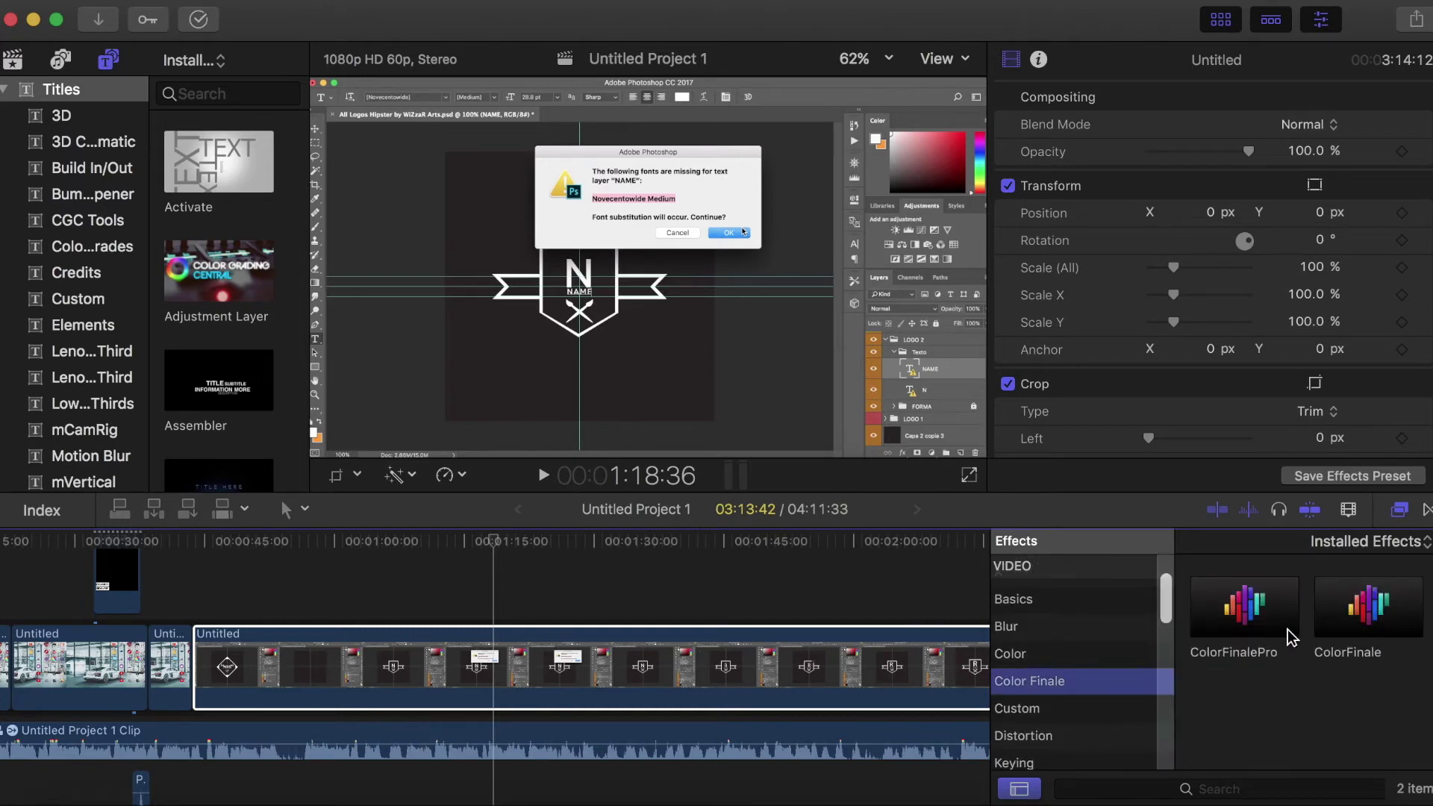
left_click_drag(1244, 606, 769, 667)
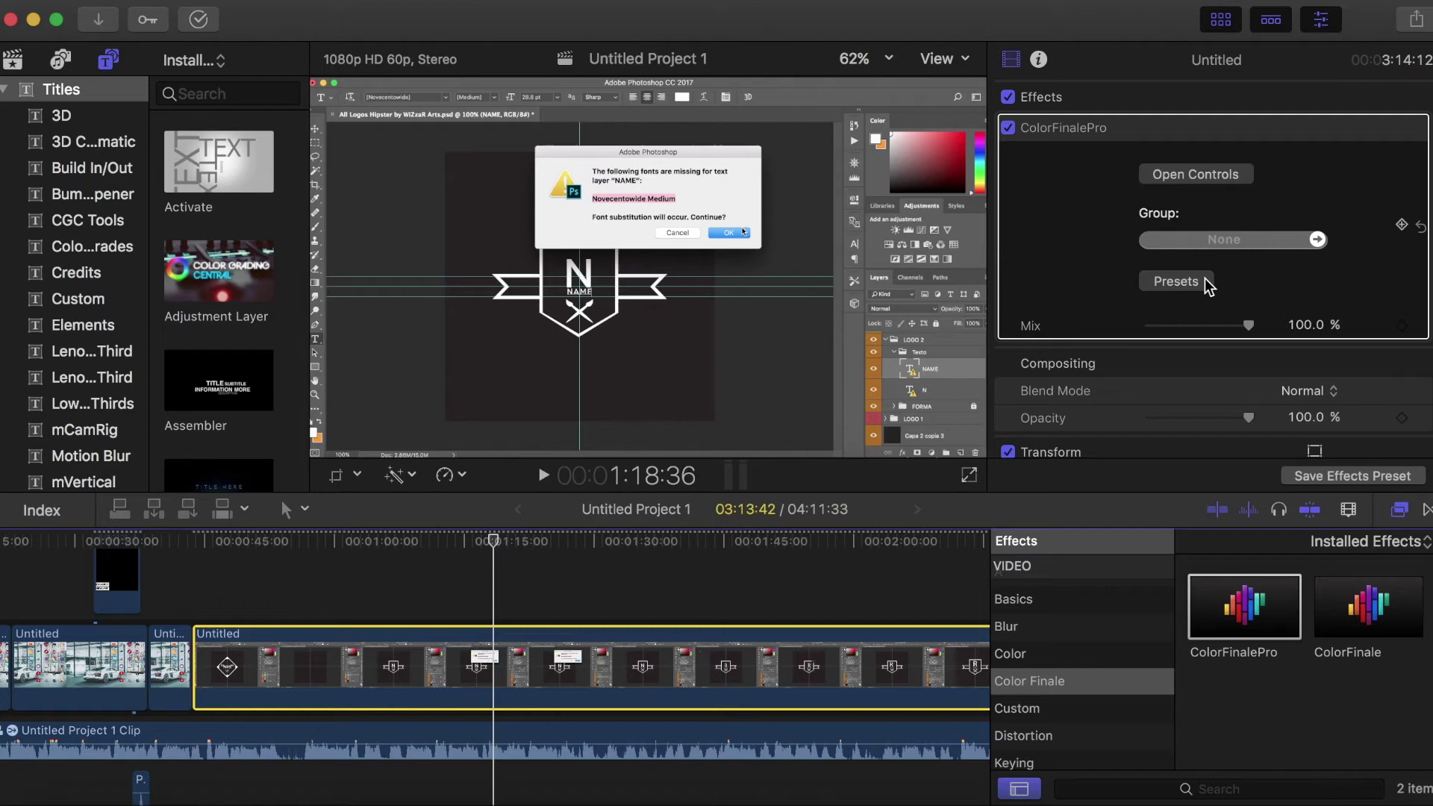
- Add a LUT Utility layer in Color Finale Pro, apply 2Strip.cube, and compare via Opacity
left_click(1192, 174)
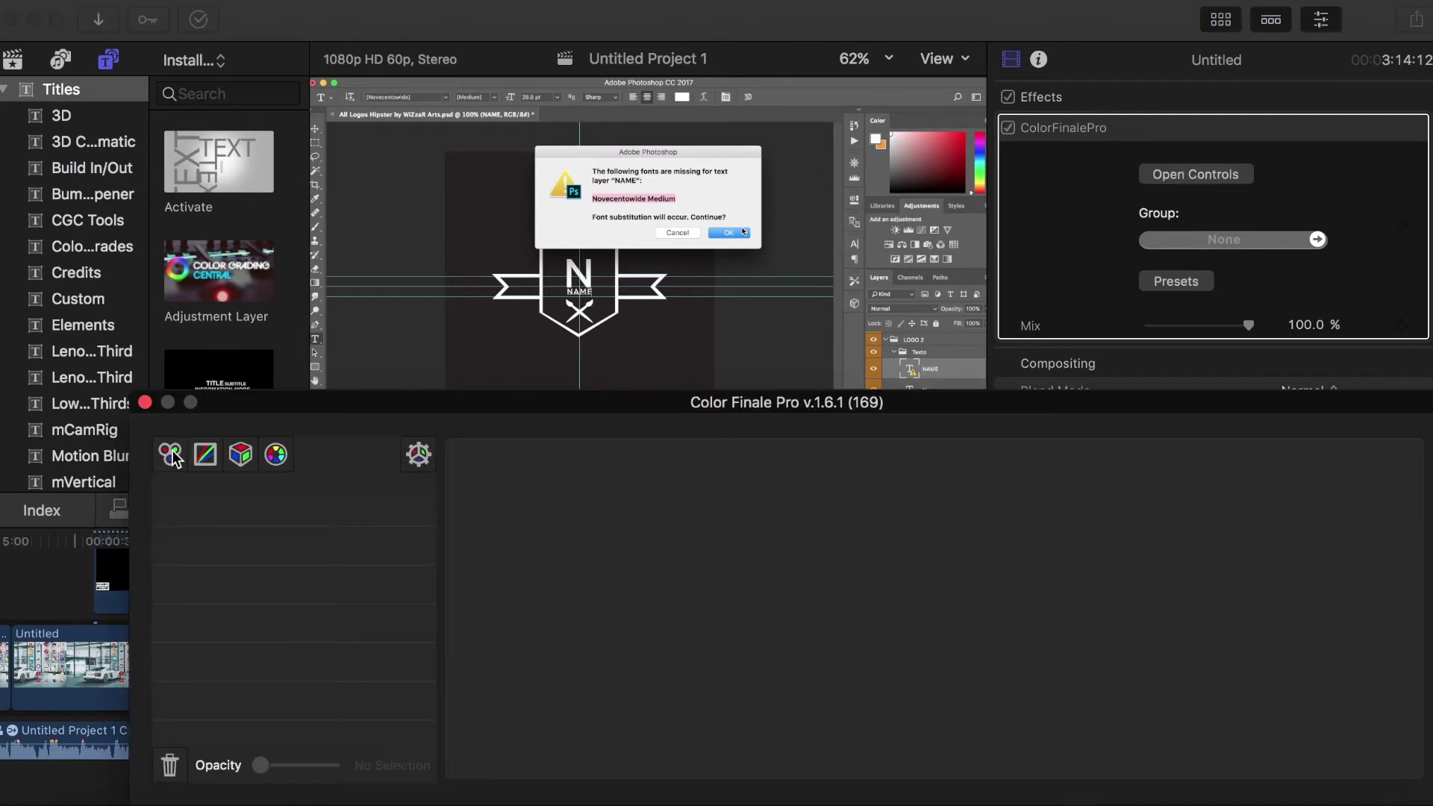
left_click(241, 457)
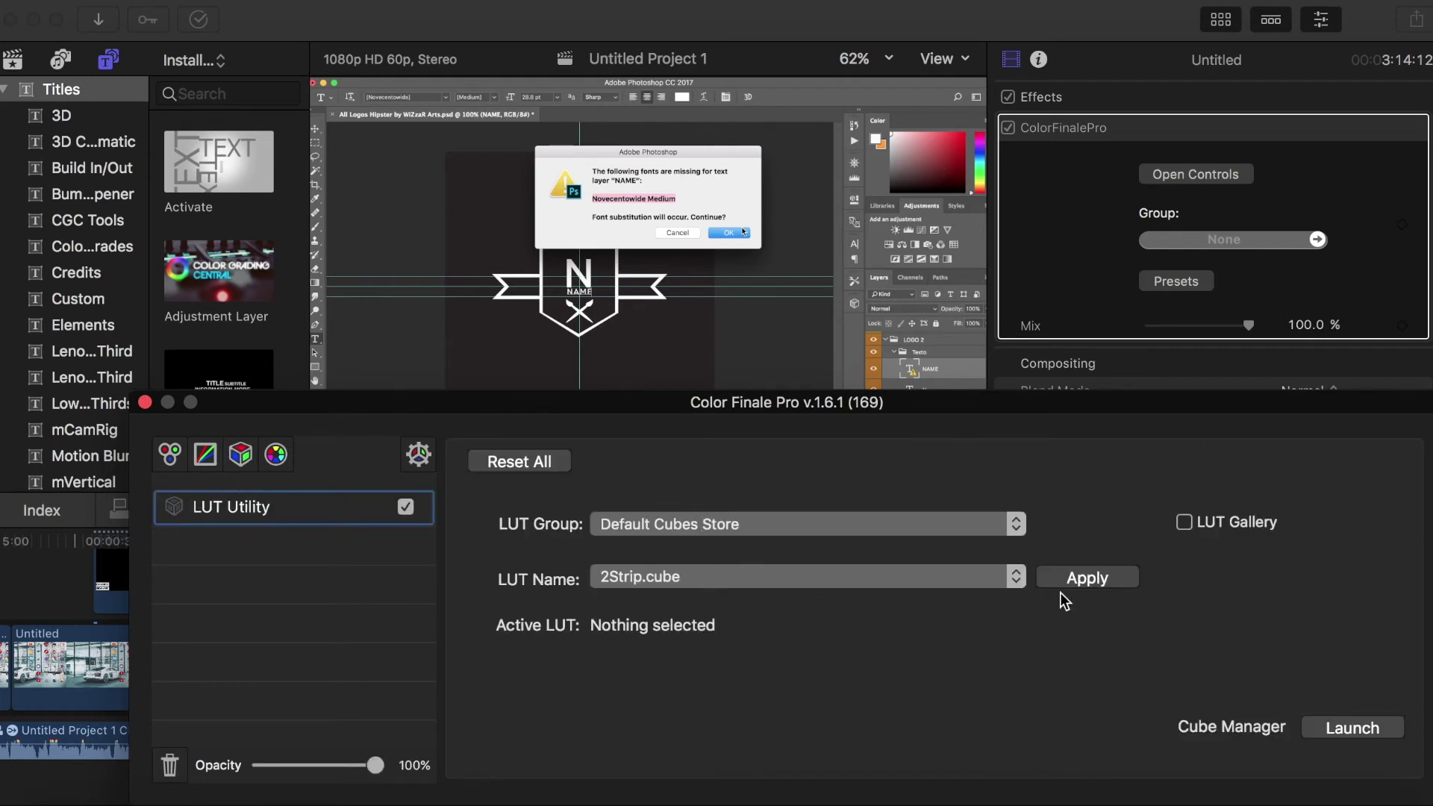
left_click(953, 585)
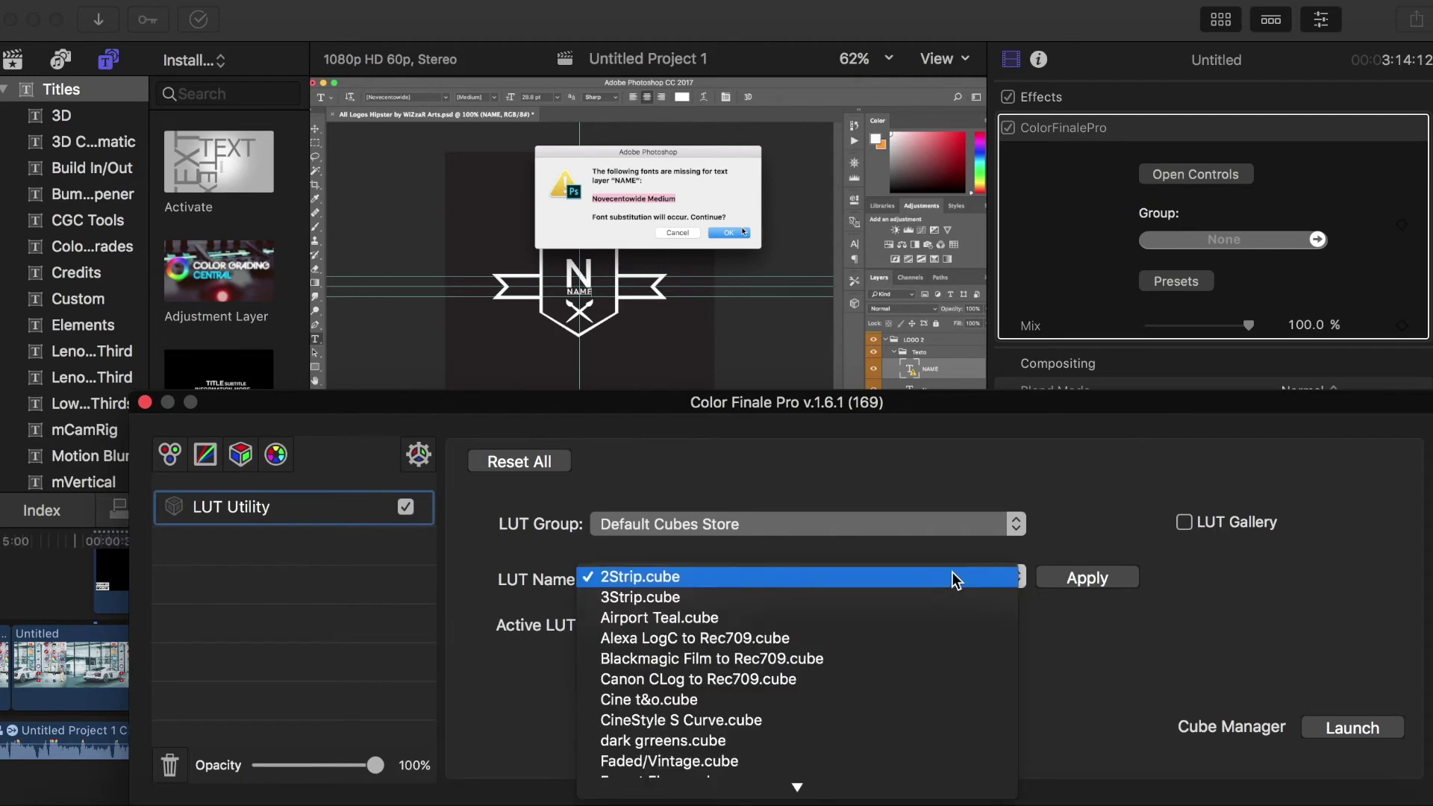
scroll(905, 789, "down", 5)
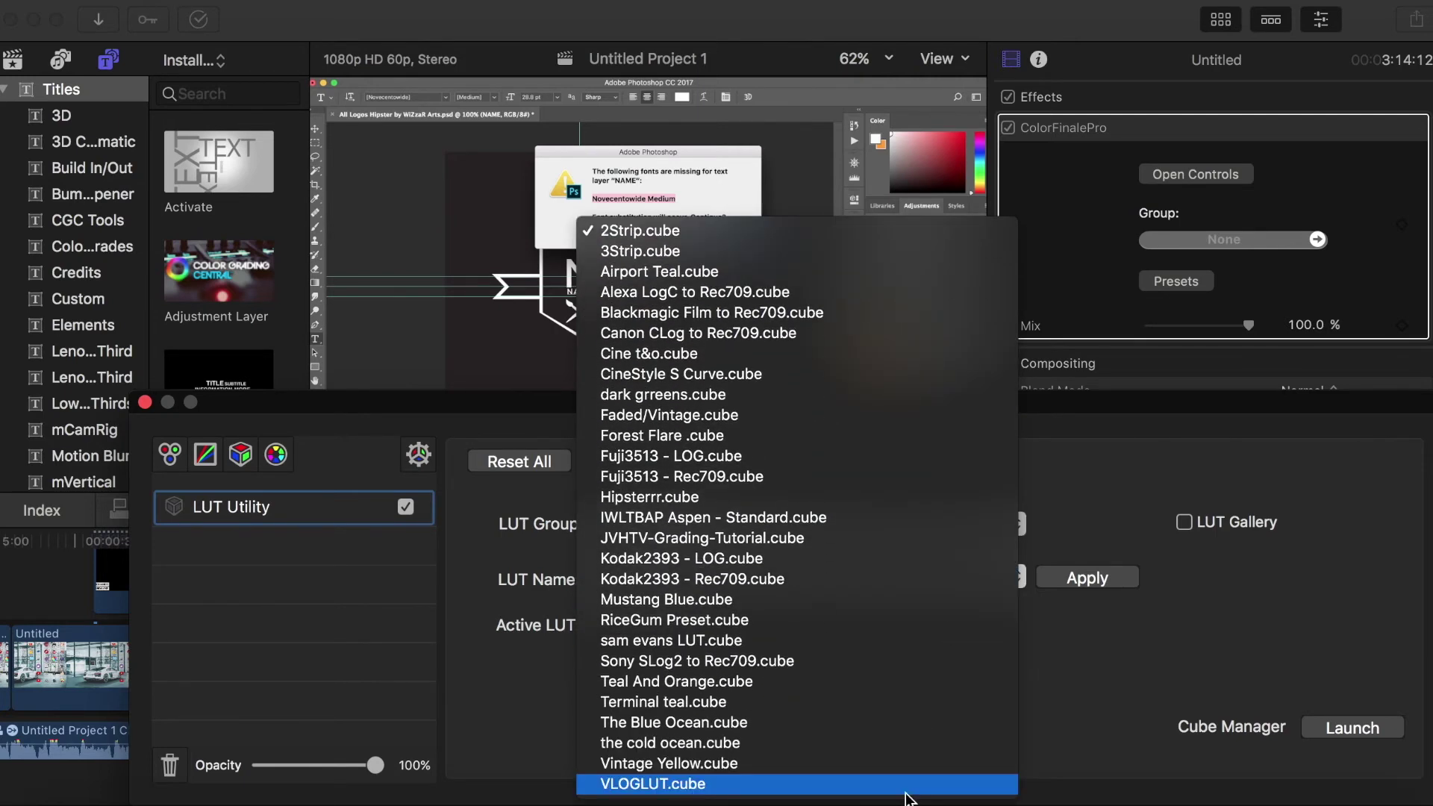
key("Escape")
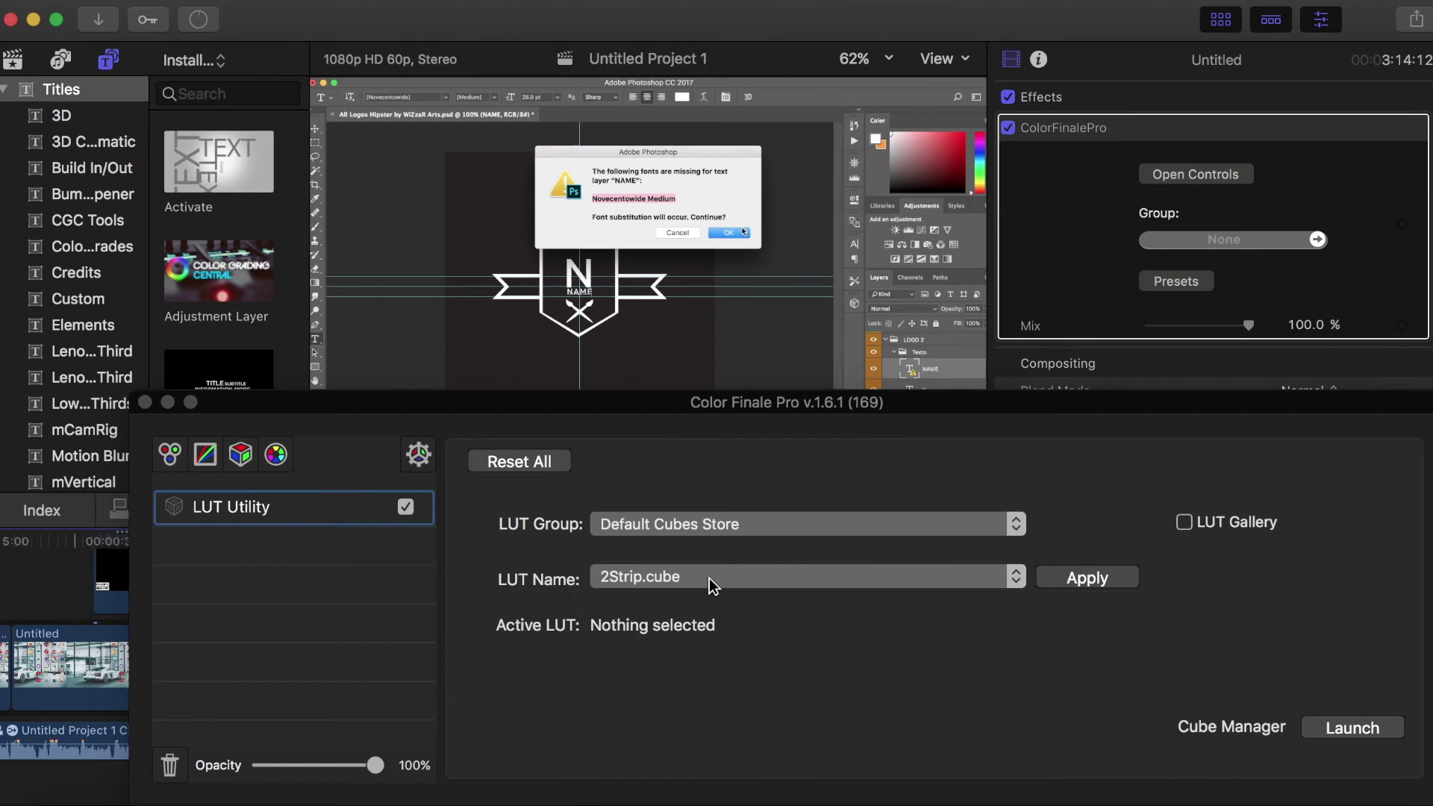
left_click(1107, 571)
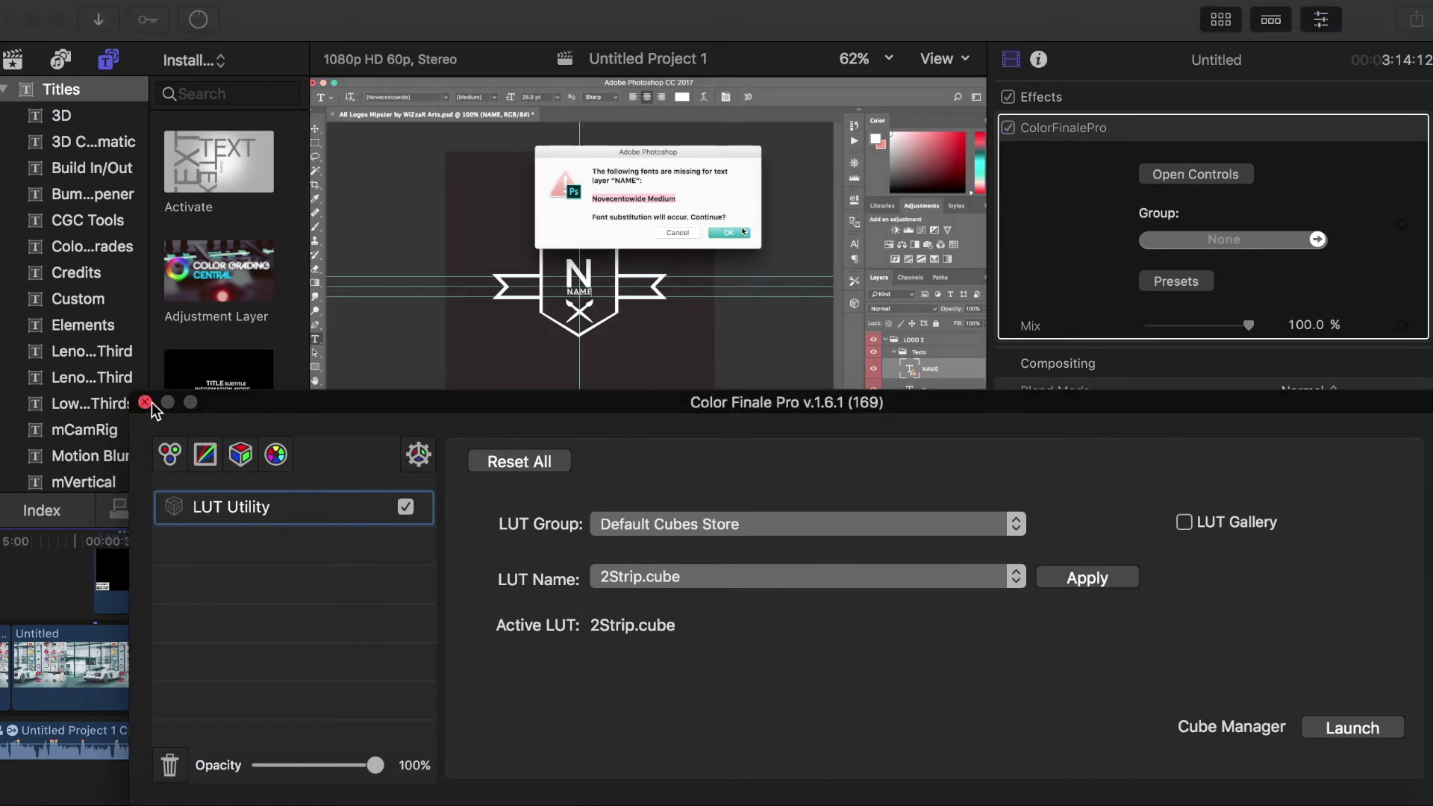
left_click_drag(272, 767, 575, 755)
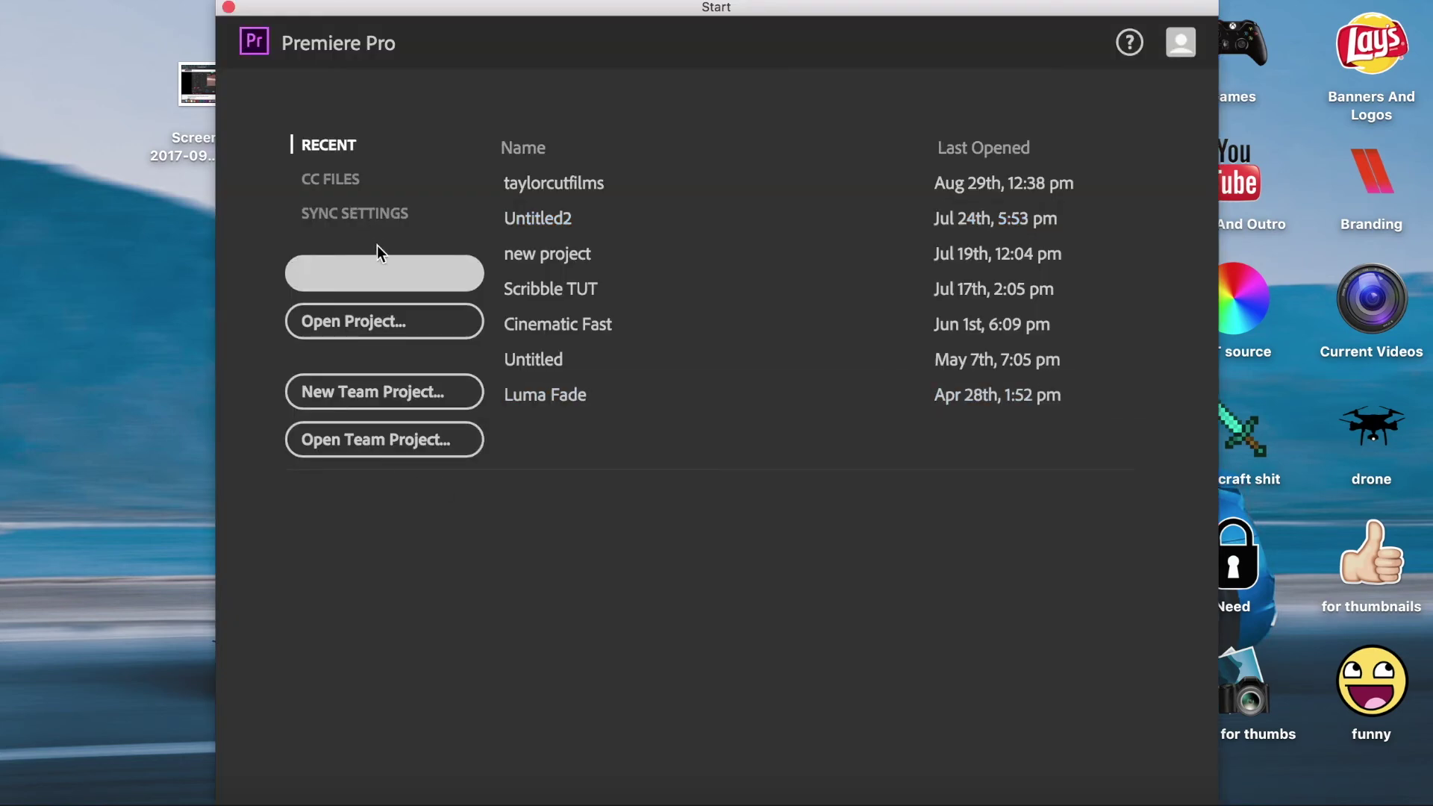
- Create a new Premiere Pro project named Untitled, replacing the existing one
left_click(386, 279)
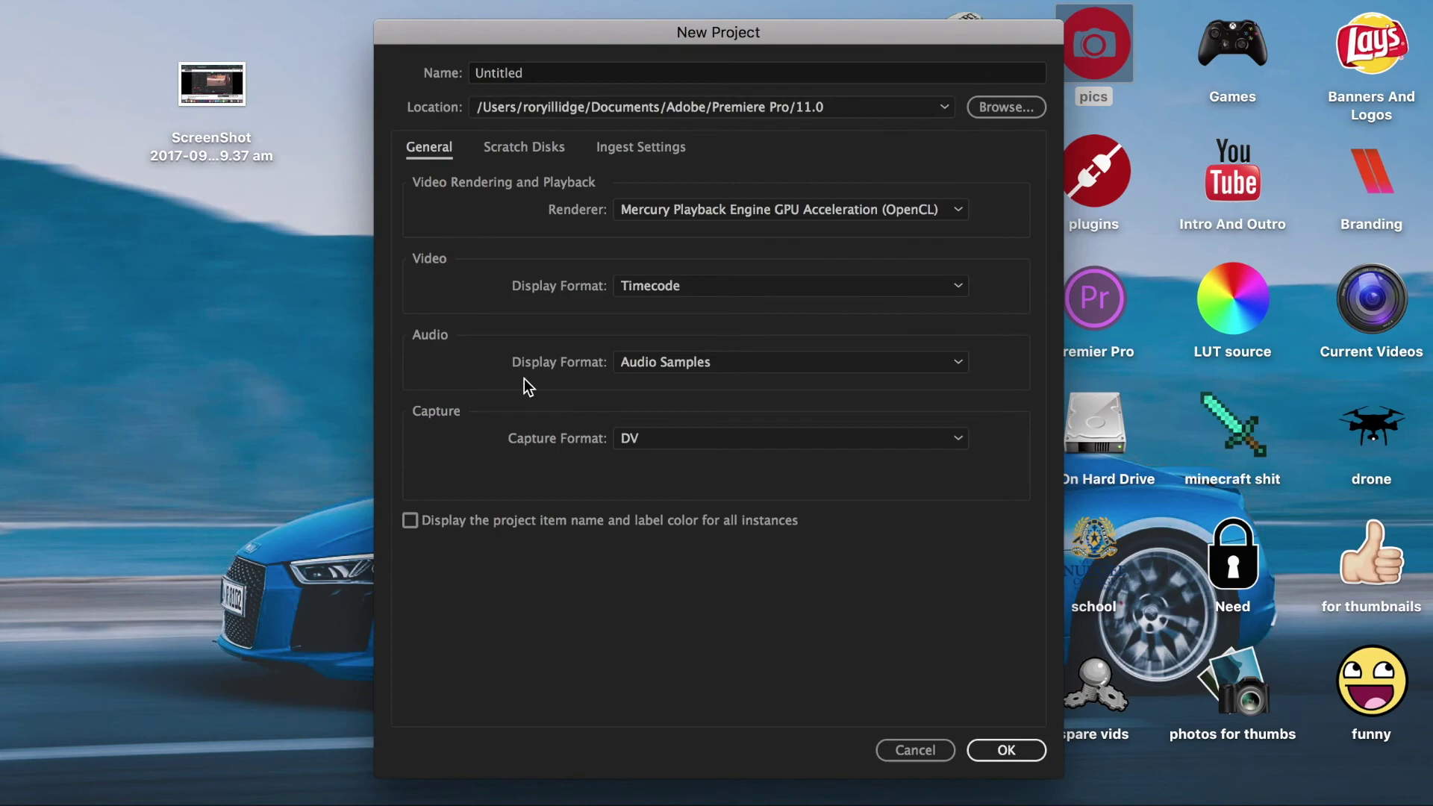
left_click(1004, 749)
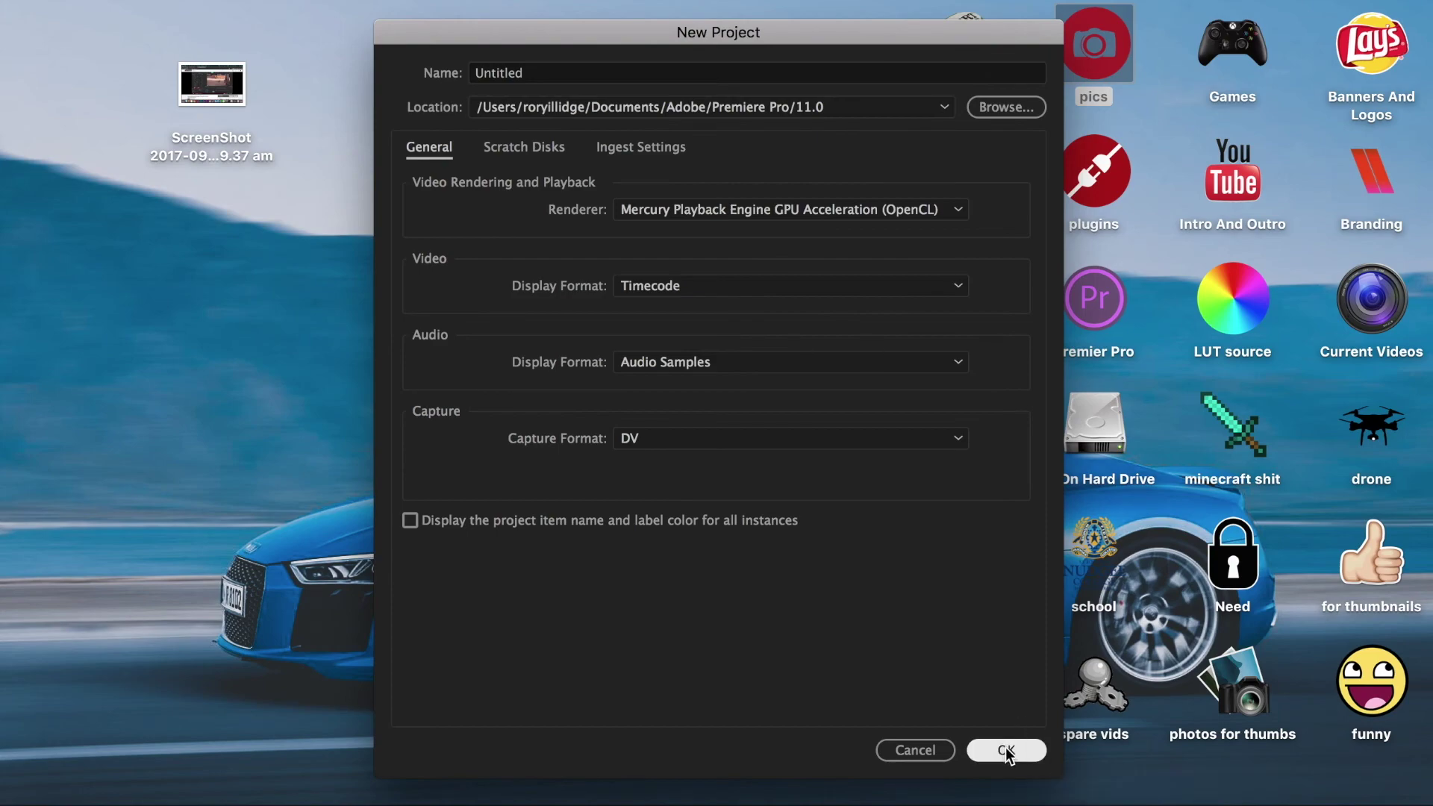
left_click(906, 438)
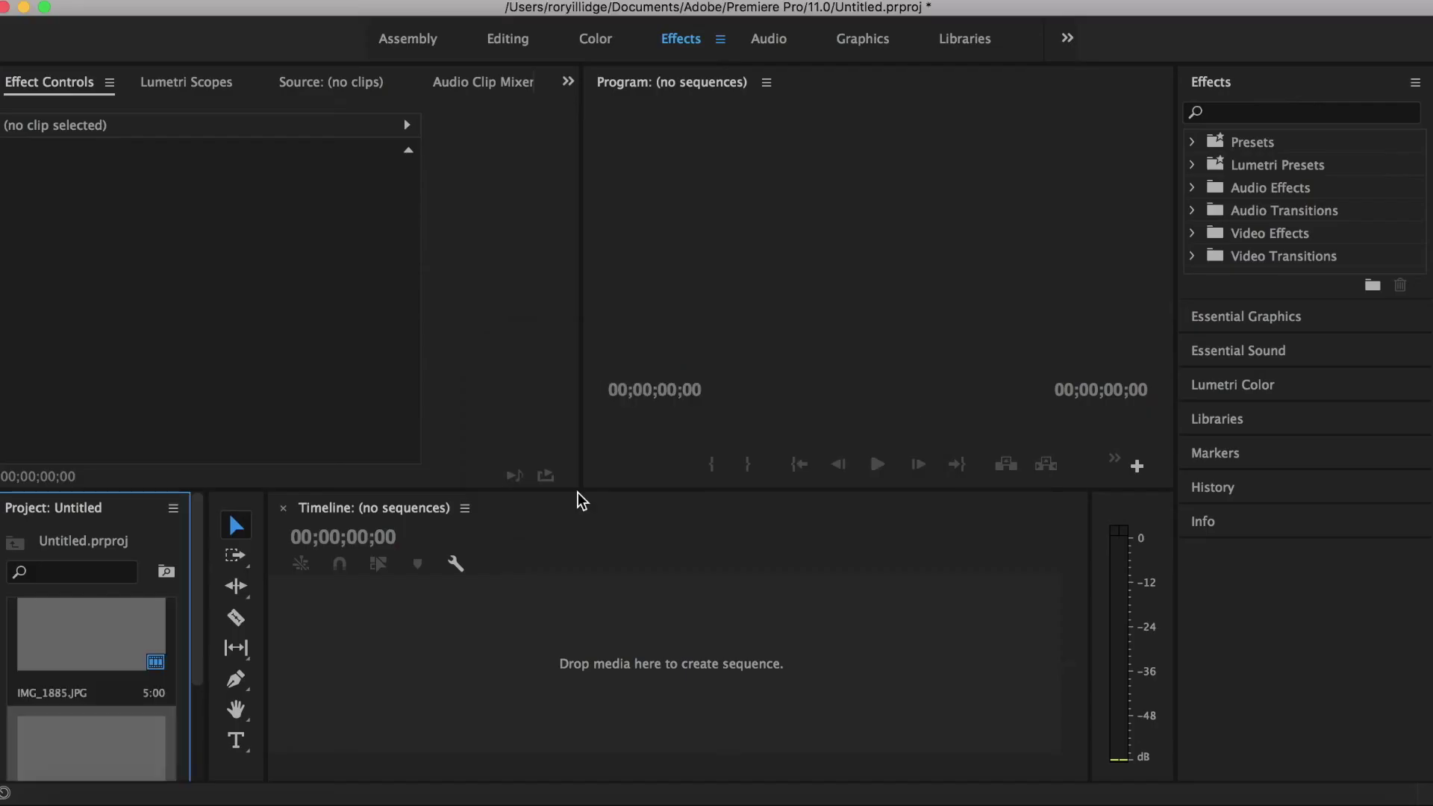
- Apply the Lumetri Color effect from Video Effects > Color Correction to the IMG_1885.JPG clip
left_click(1205, 231)
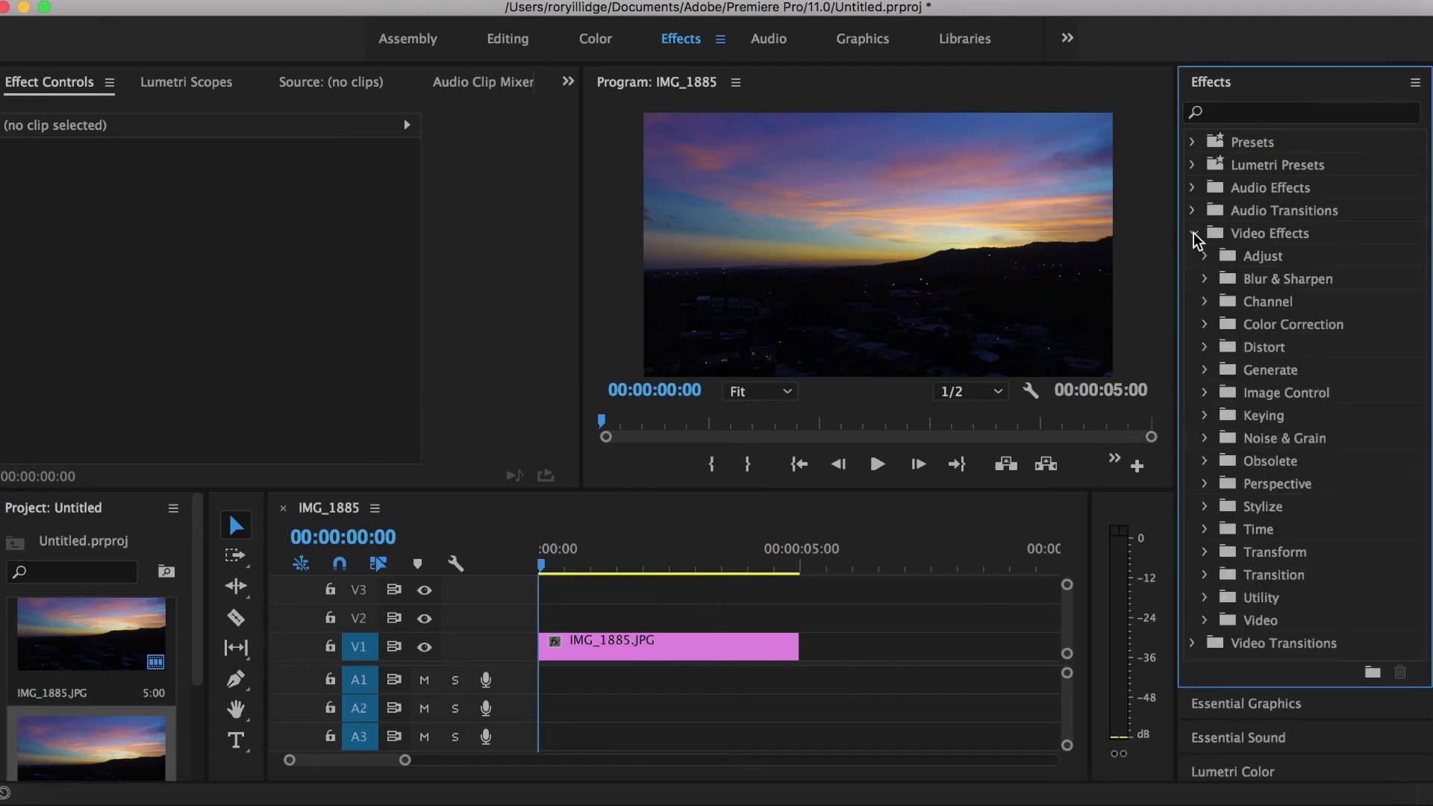
left_click(1205, 325)
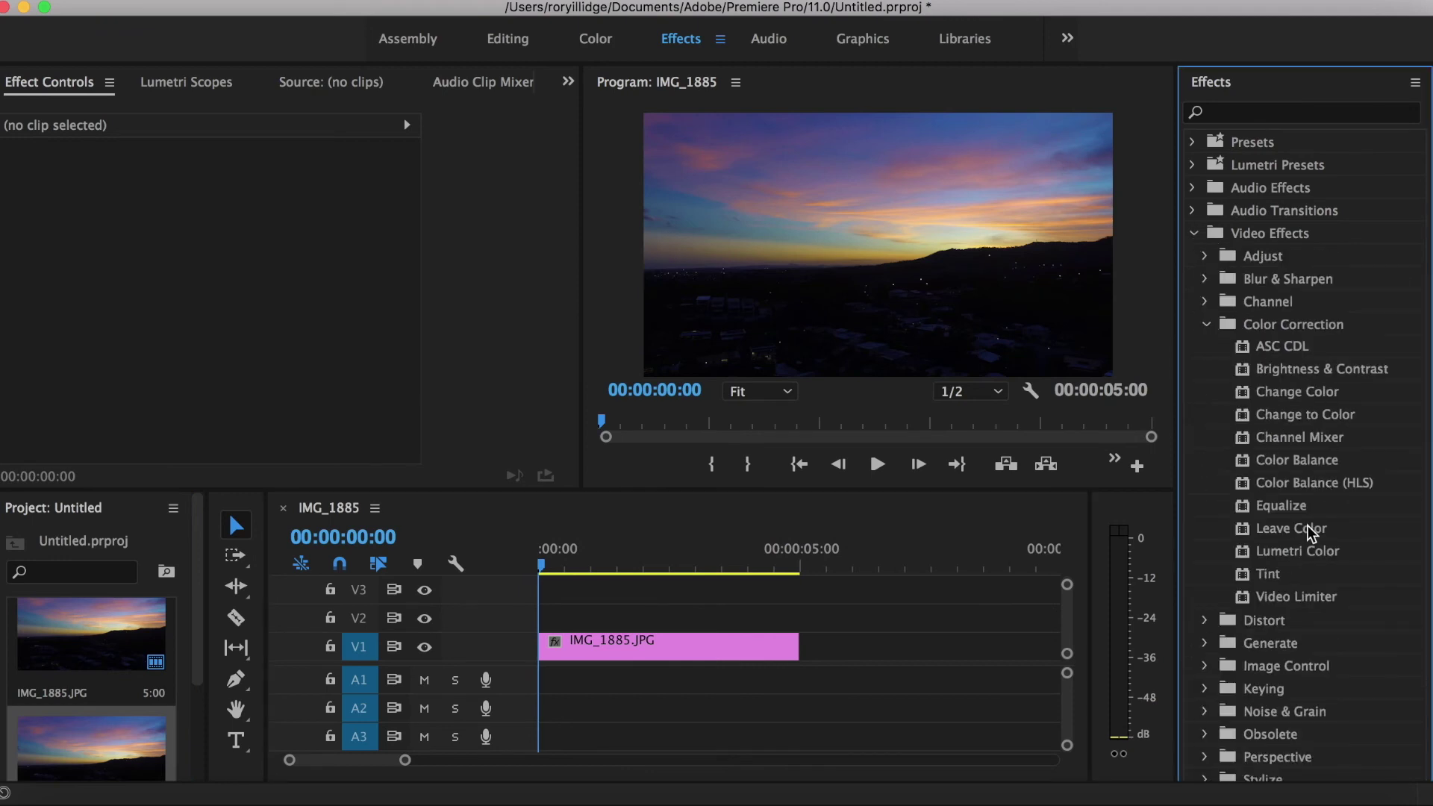
left_click(1313, 551)
left_click_drag(1371, 553, 671, 646)
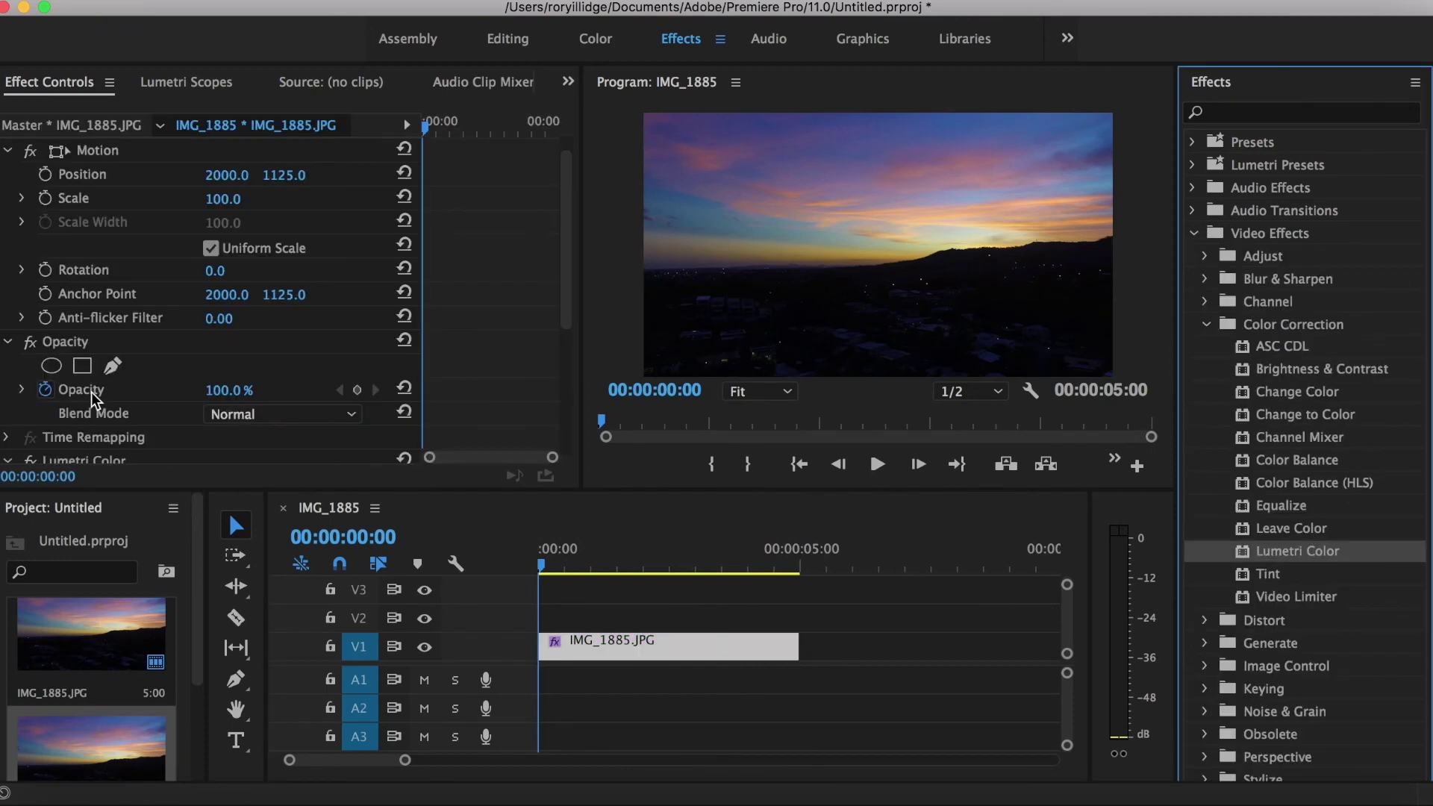
- Load Tutorial.CUBE from the home folder as Lumetri's Input LUT under Basic Correction
scroll(91, 392, "down", 5)
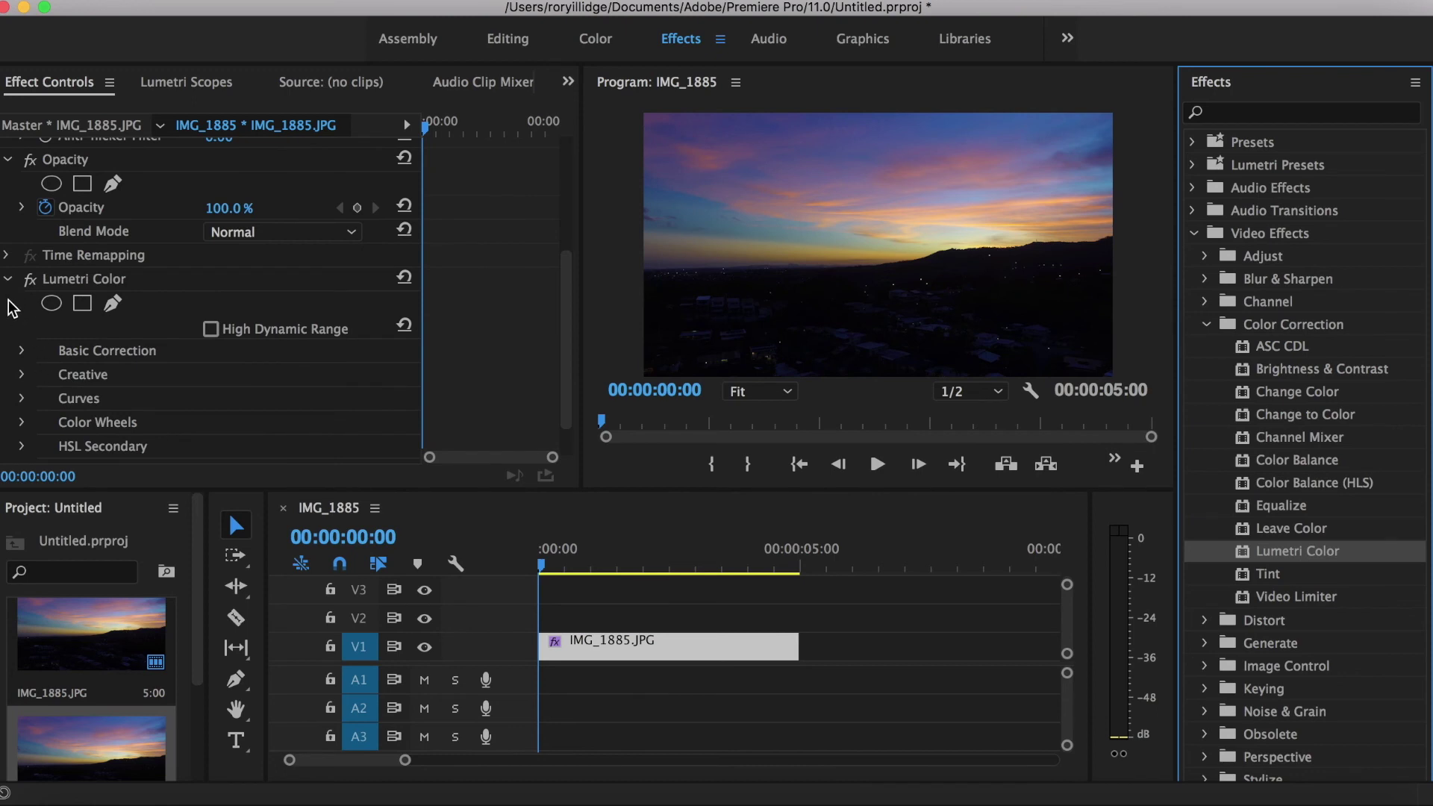
left_click(19, 359)
left_click(22, 351)
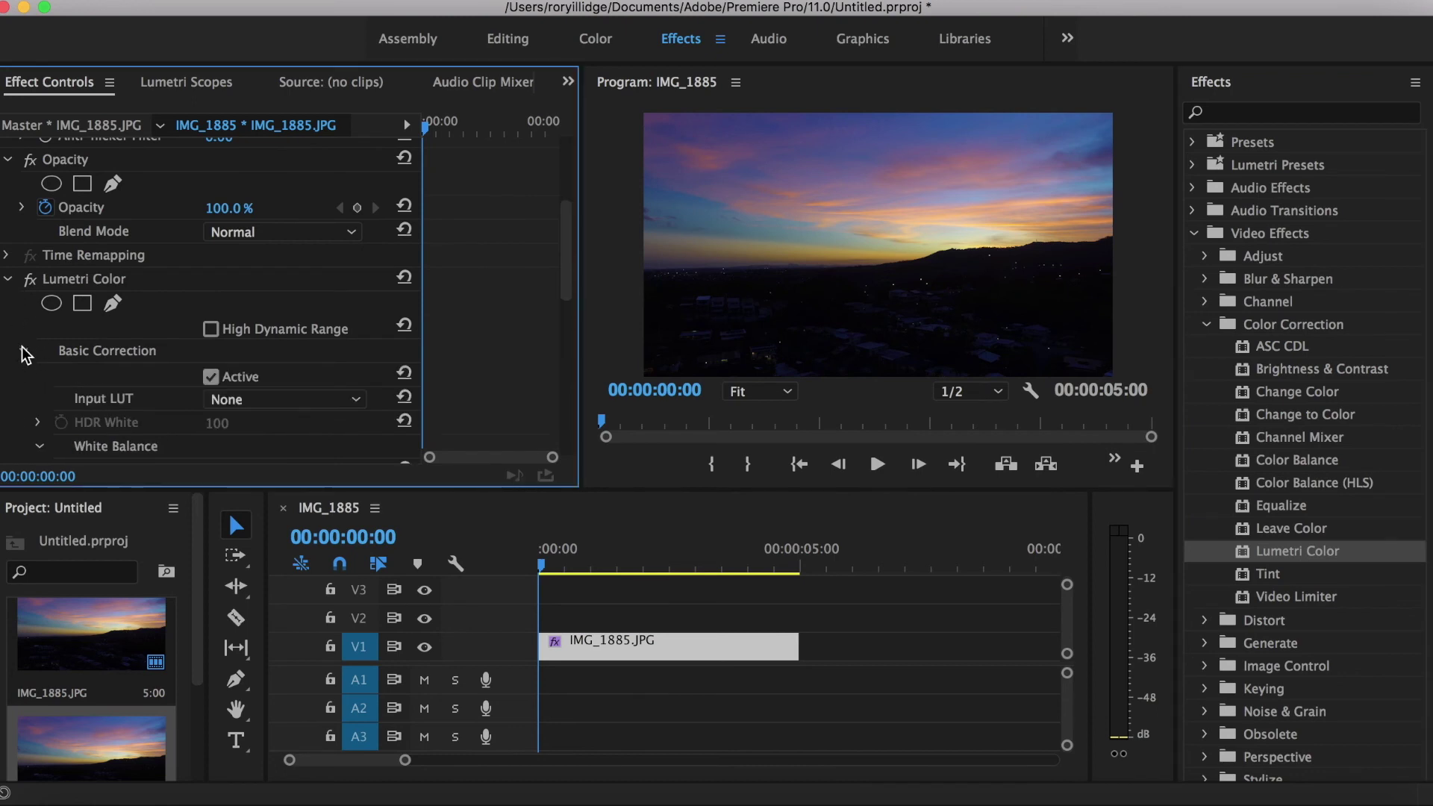
scroll(131, 370, "down", 3)
left_click(256, 328)
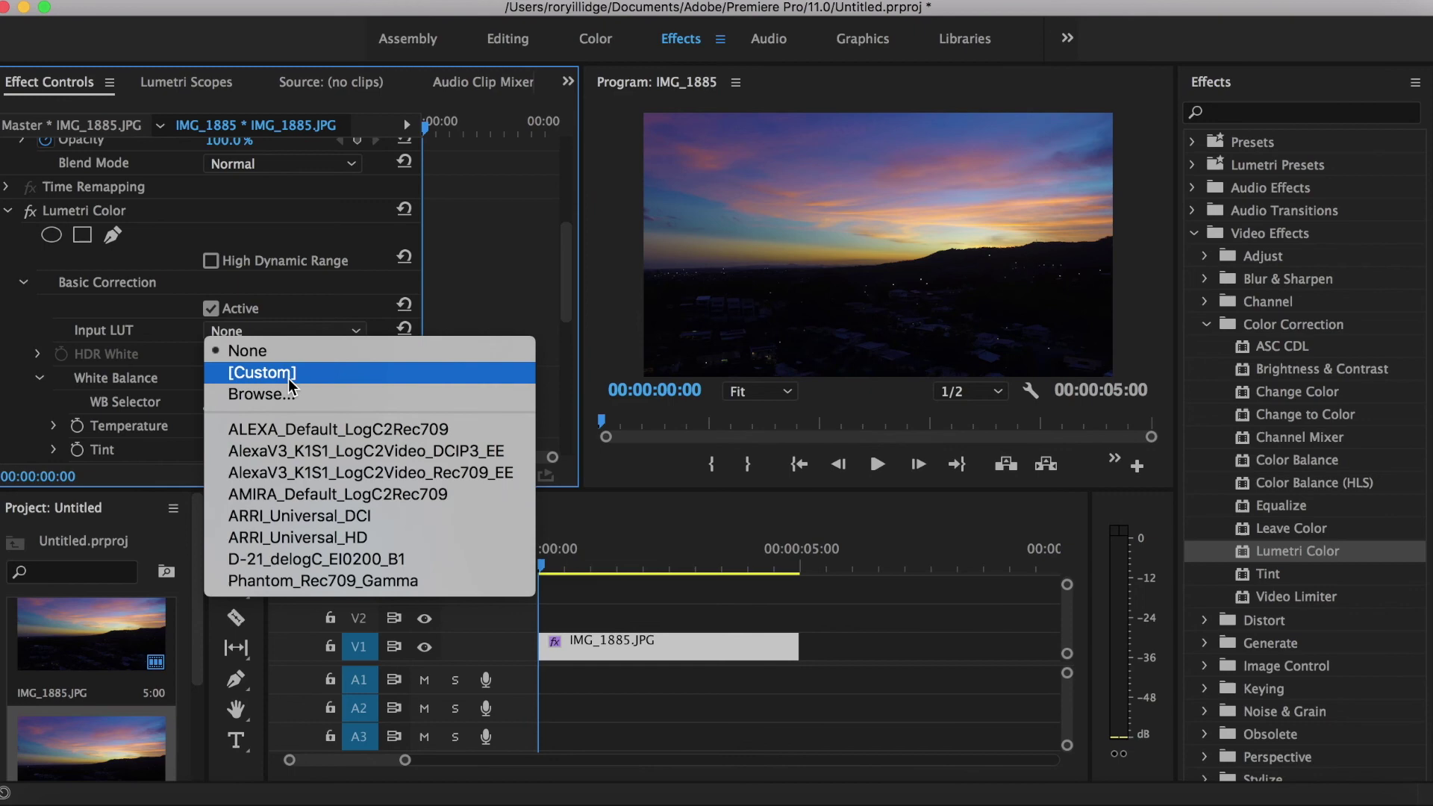
left_click(288, 378)
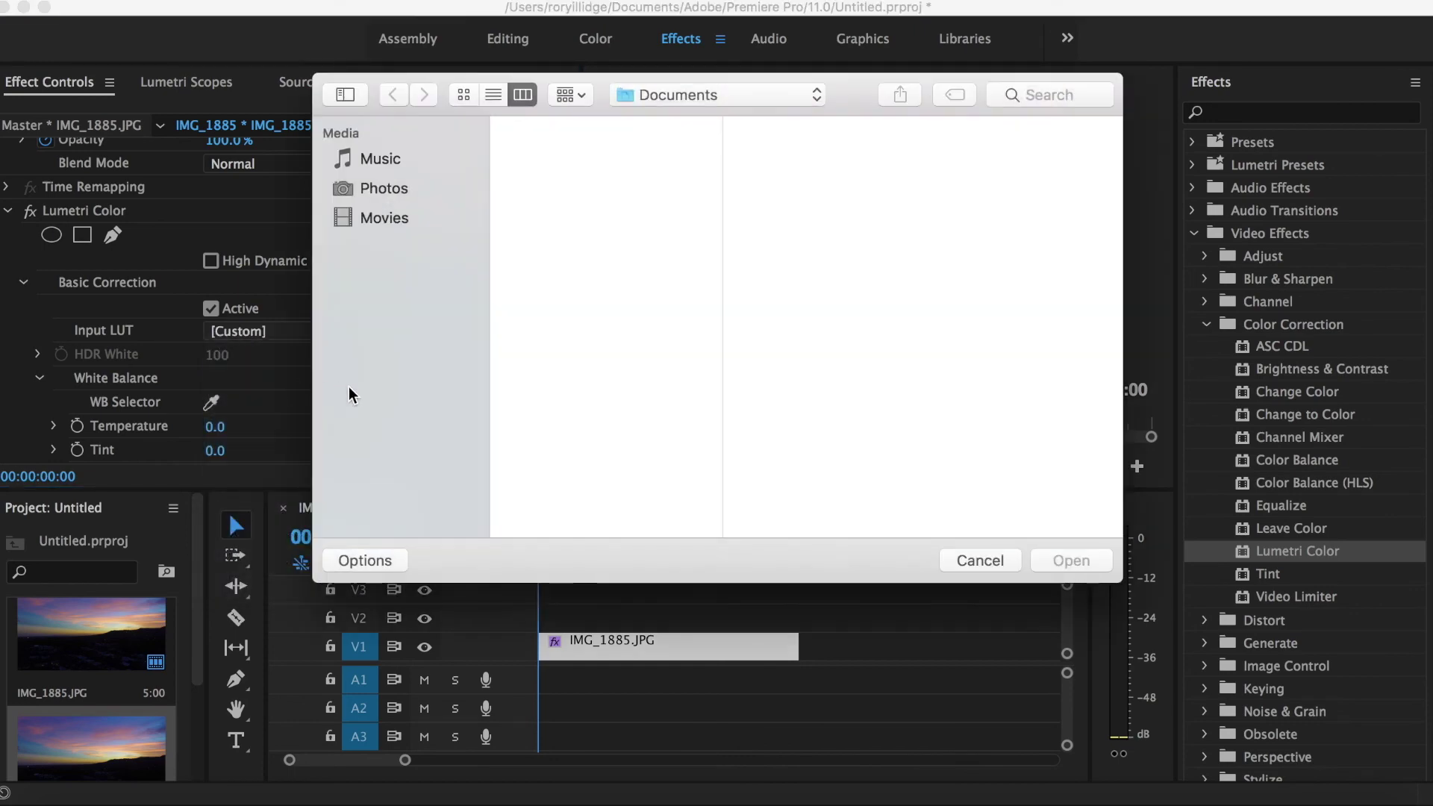
left_click(385, 425)
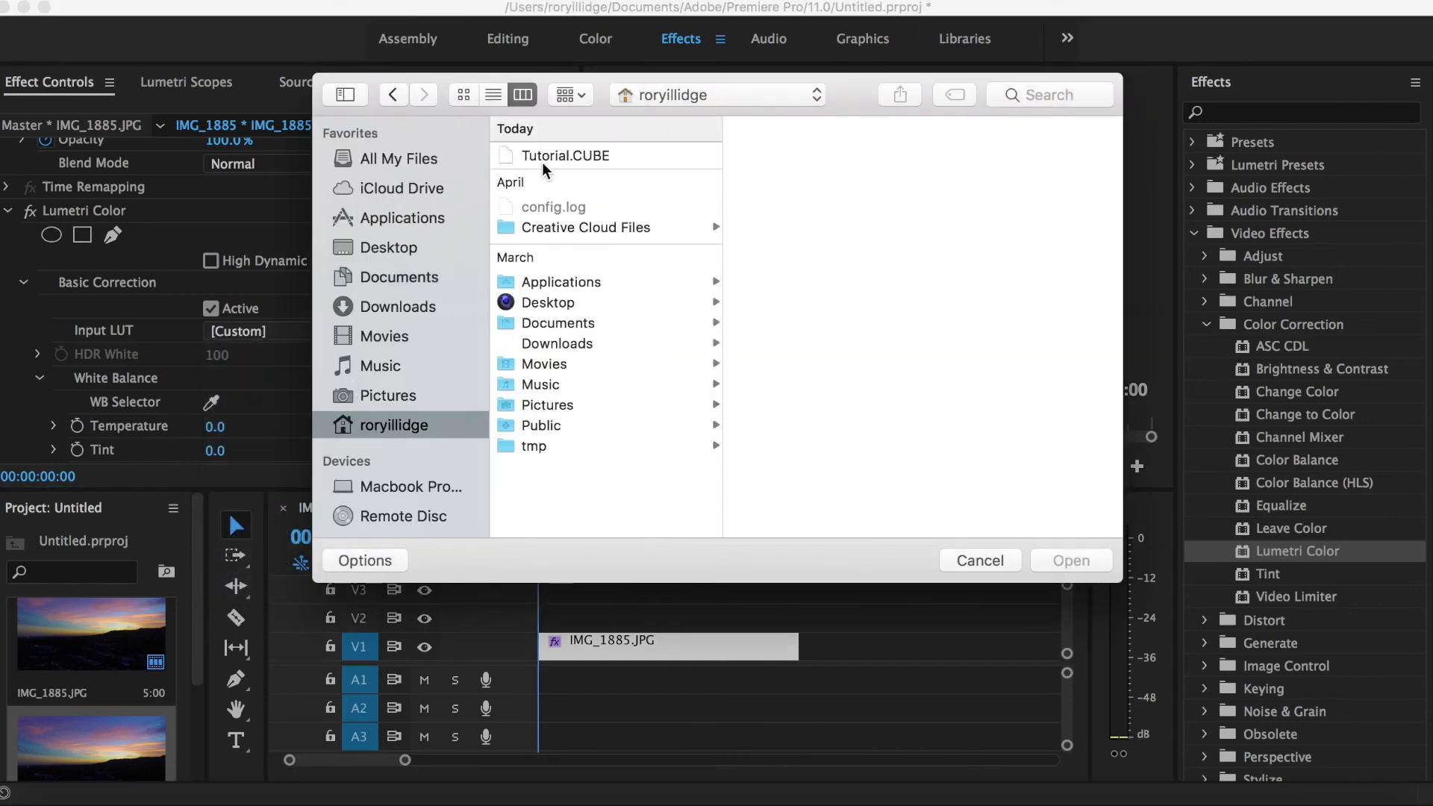
left_click(580, 156)
left_click(1070, 563)
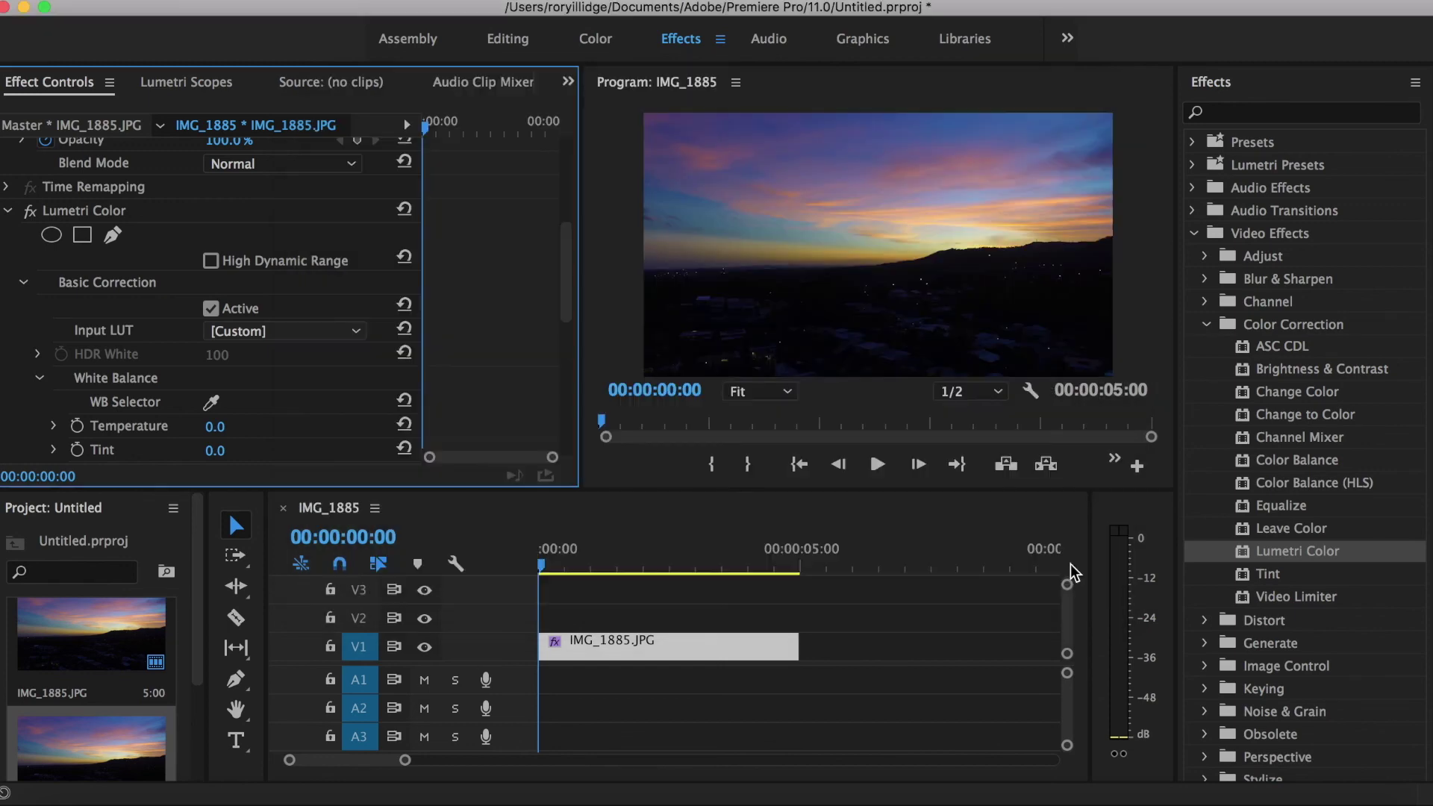
left_click(1070, 562)
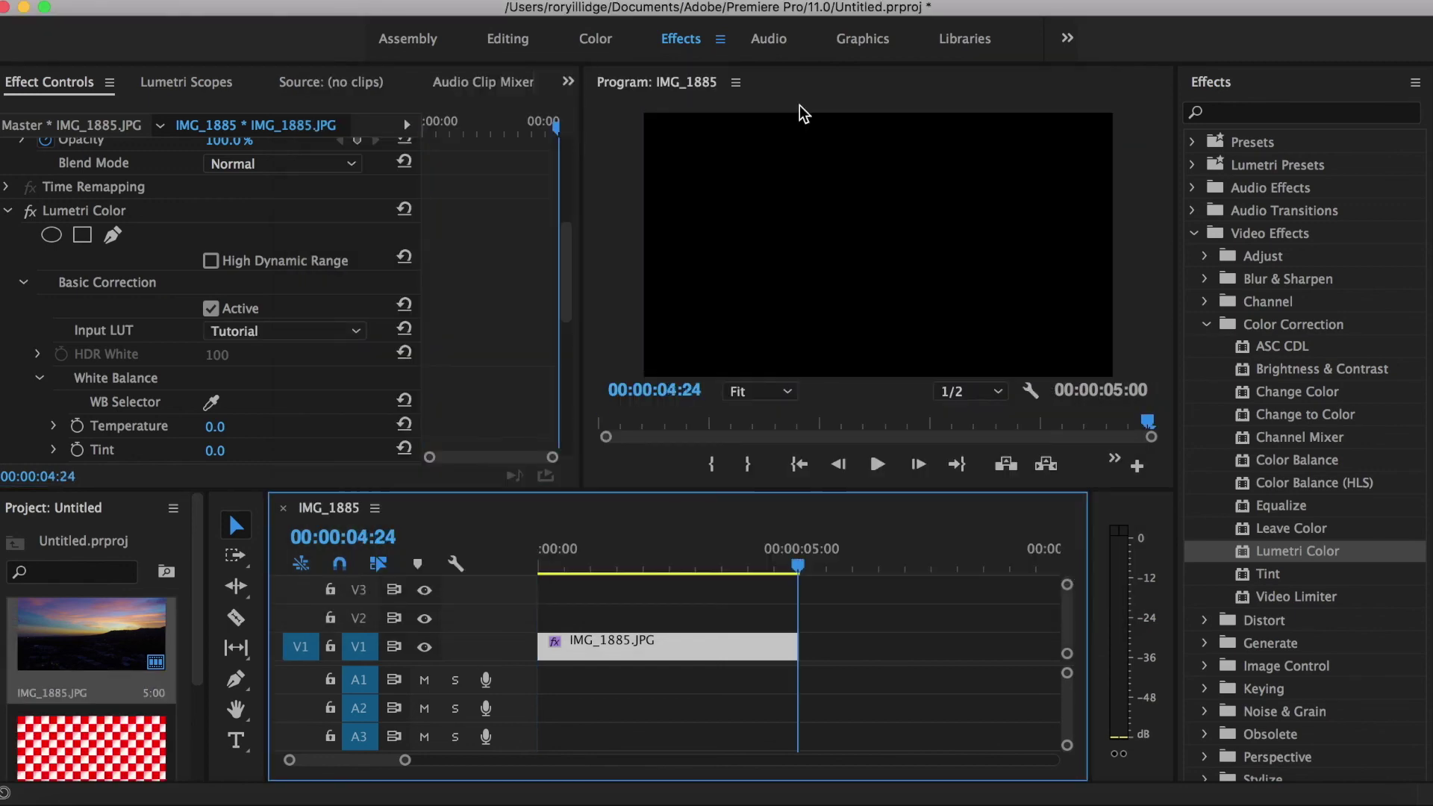